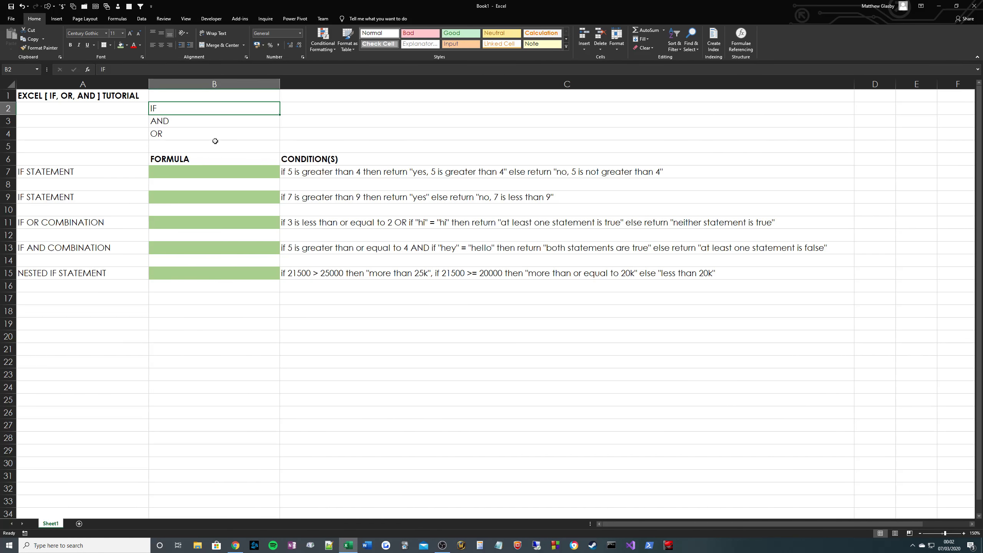
# Enter the formula =IF(1=1,"yes","no") in cell B2
pyautogui.write('=IF(')
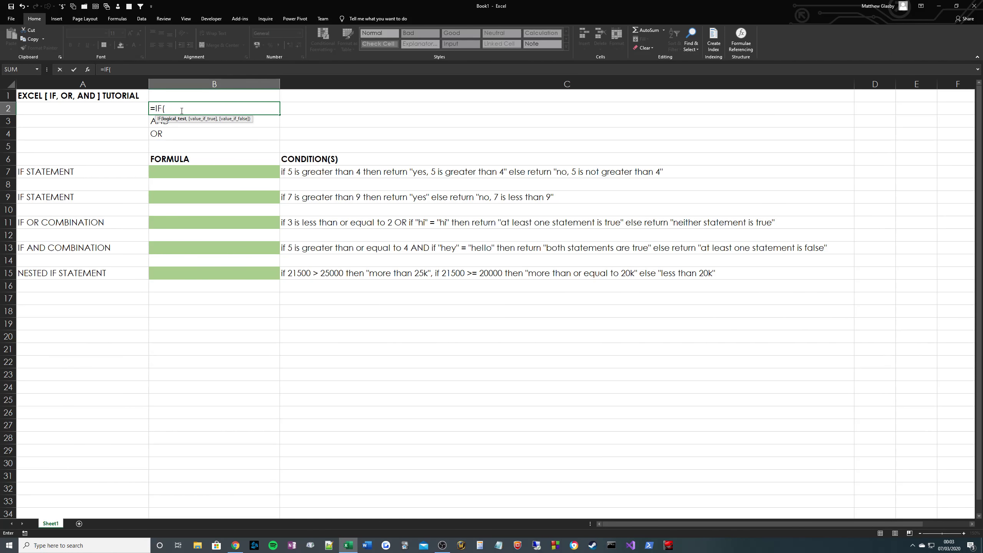
pyautogui.write('1=1)')
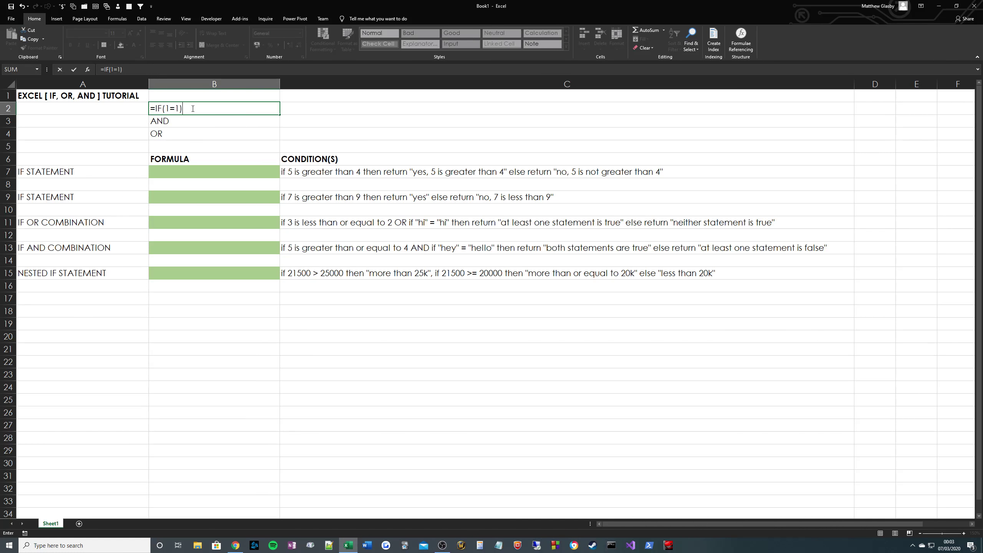
pyautogui.press('Return')
pyautogui.press('Return')
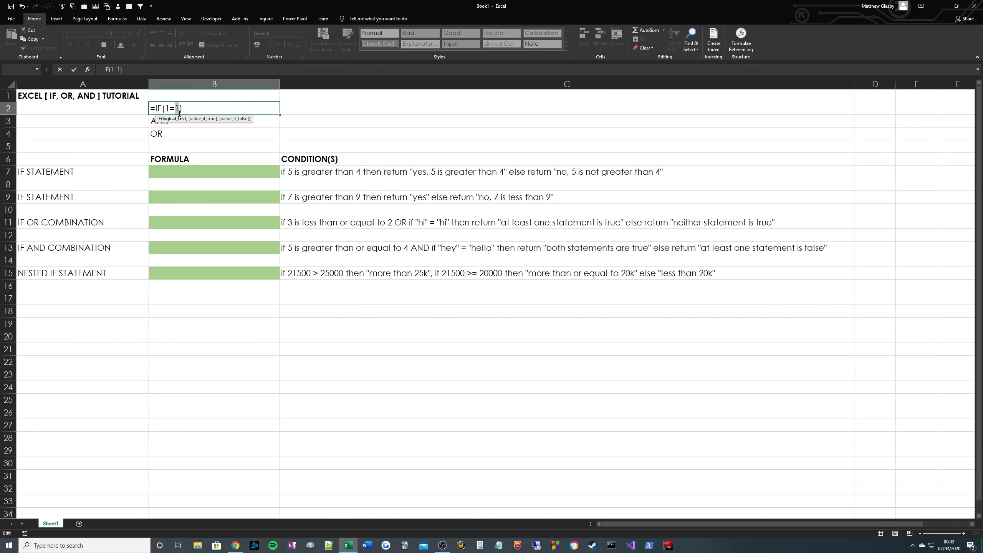
pyautogui.click(180, 110)
pyautogui.write(',')
pyautogui.write('"yes","')
pyautogui.write('no"')
pyautogui.press('Return')
pyautogui.press('Up')
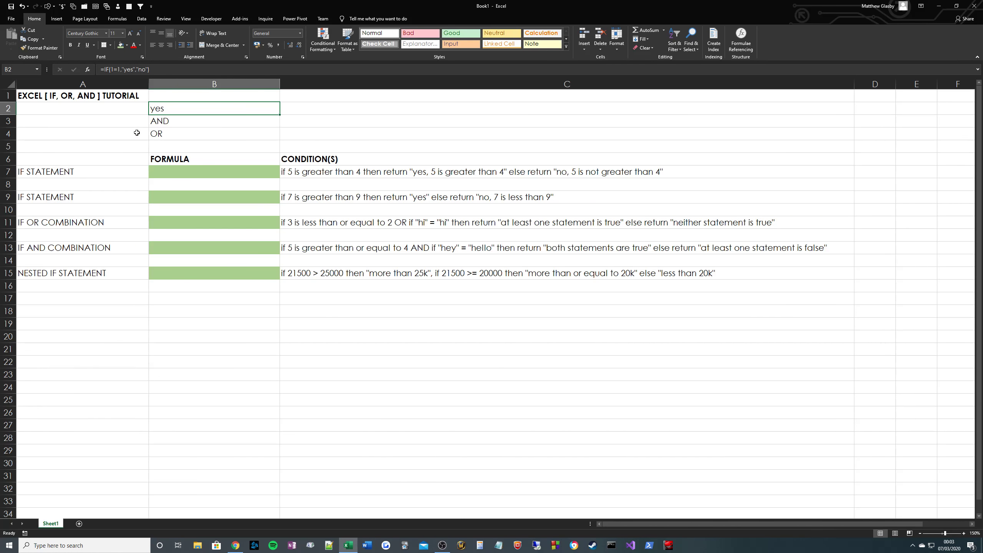
# Change the logical test of the IF formula in B2 to 1=2
pyautogui.click(121, 70)
pyautogui.press('BackSpace')
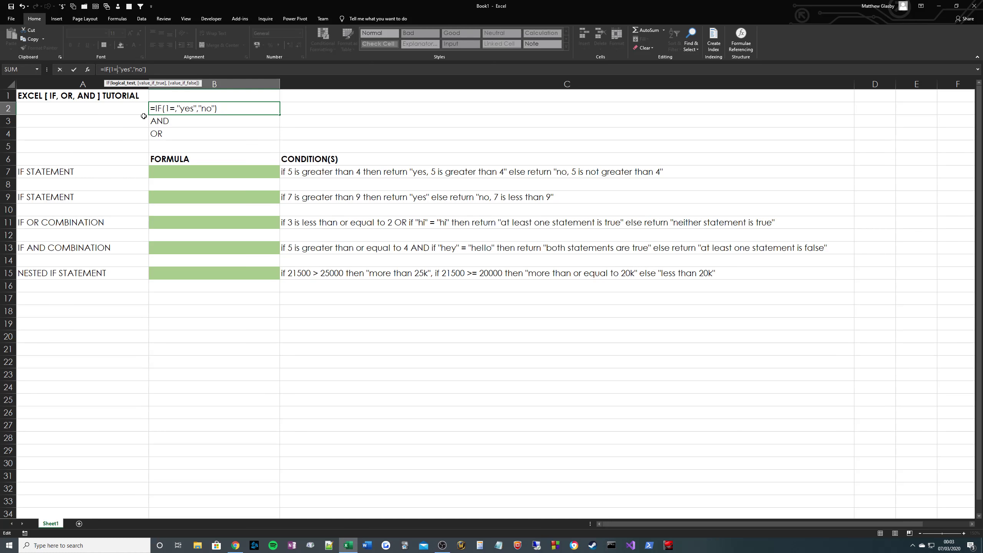
pyautogui.write('2')
pyautogui.press('Return')
pyautogui.press('Up')
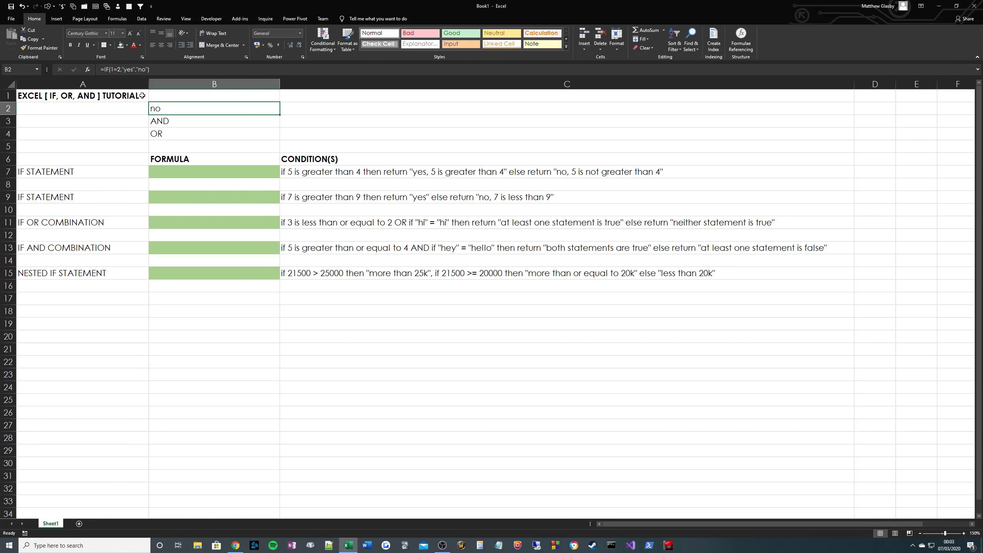
# Examine the value-if-true and value-if-false arguments of the IF formula in B2
pyautogui.click(131, 70)
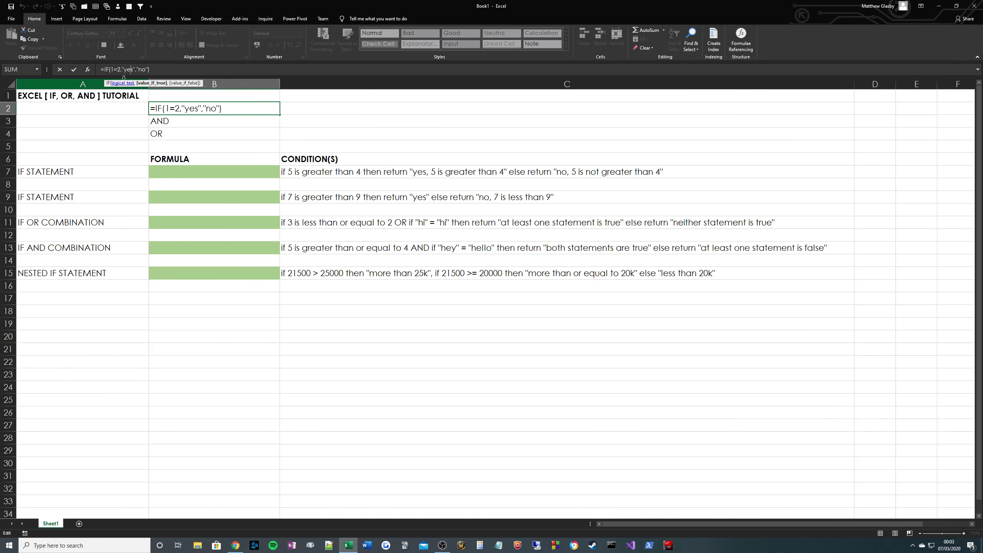
pyautogui.click(142, 69)
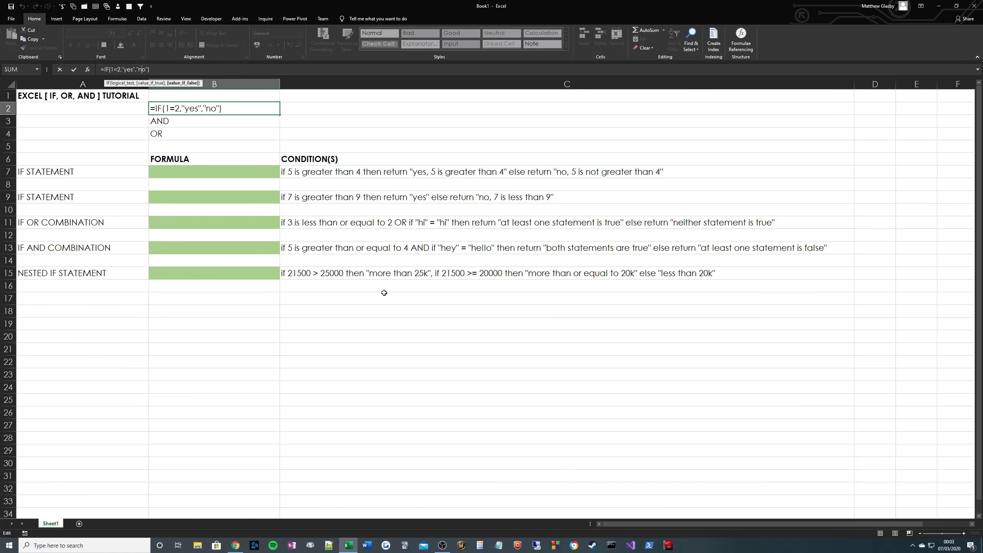
pyautogui.hotkey('ctrl', 'Return')
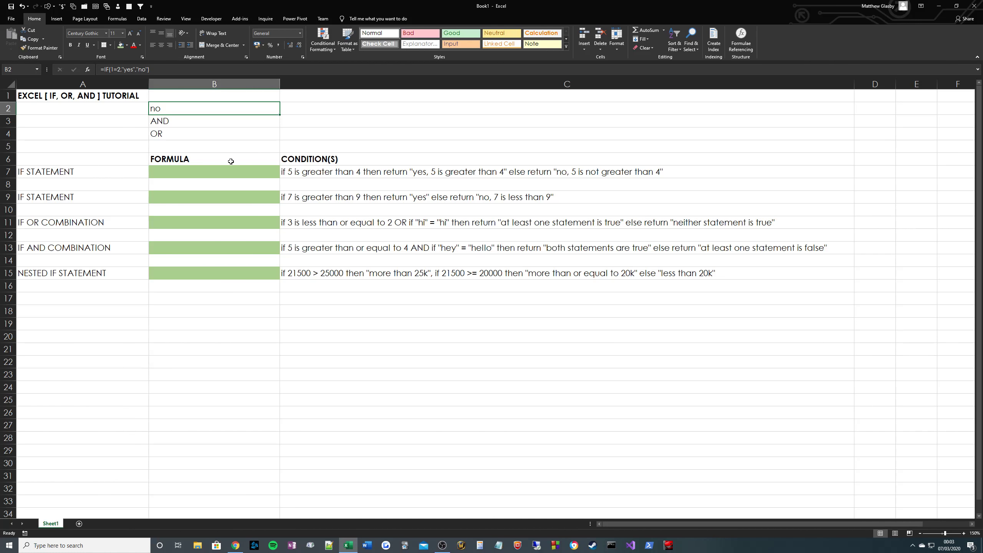
# Clear the IF formula from cell B2
pyautogui.press('Down')
pyautogui.press('Up')
pyautogui.press('Delete')
pyautogui.press('Down')
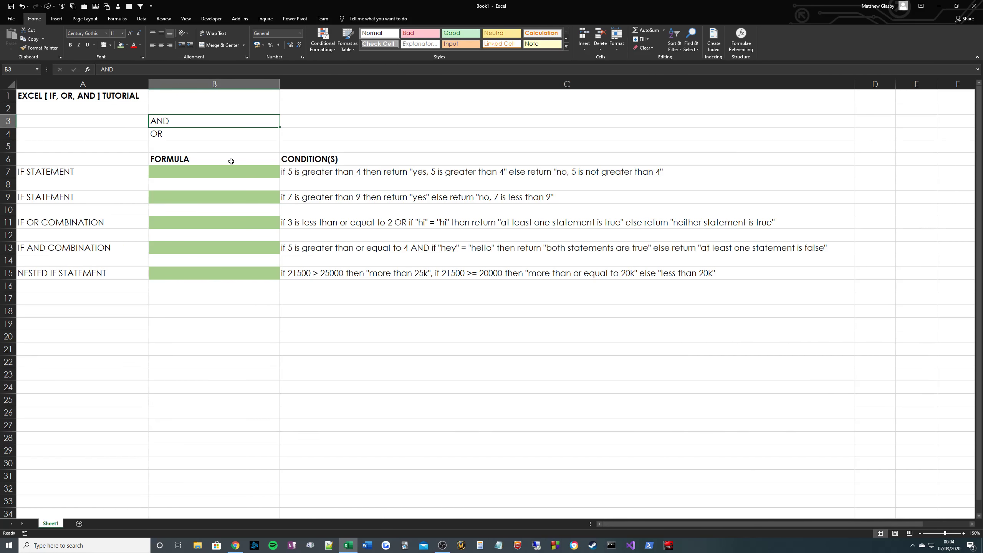
# Replace the AND label in B3 with the formula =AND("hello"="hello")
pyautogui.write('=AND')
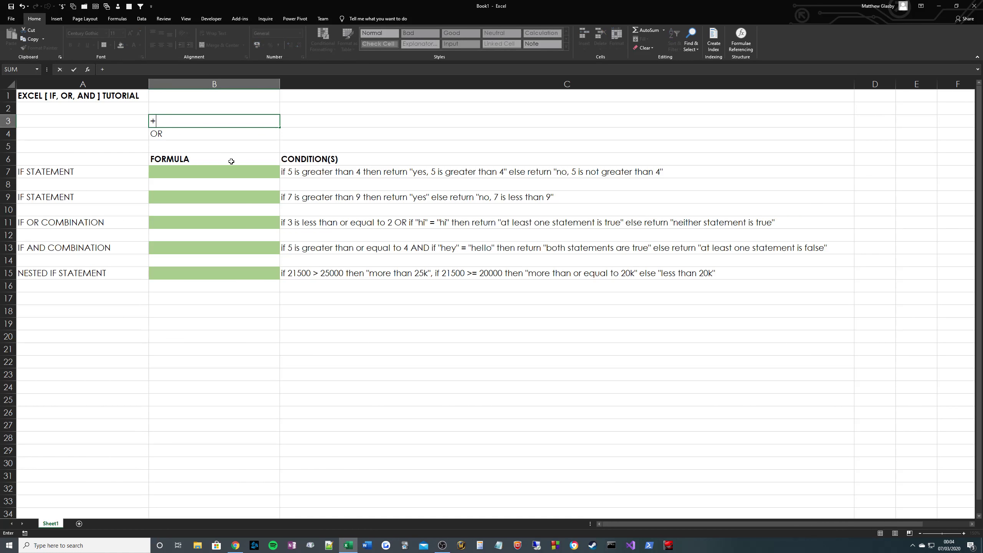
pyautogui.write('(')
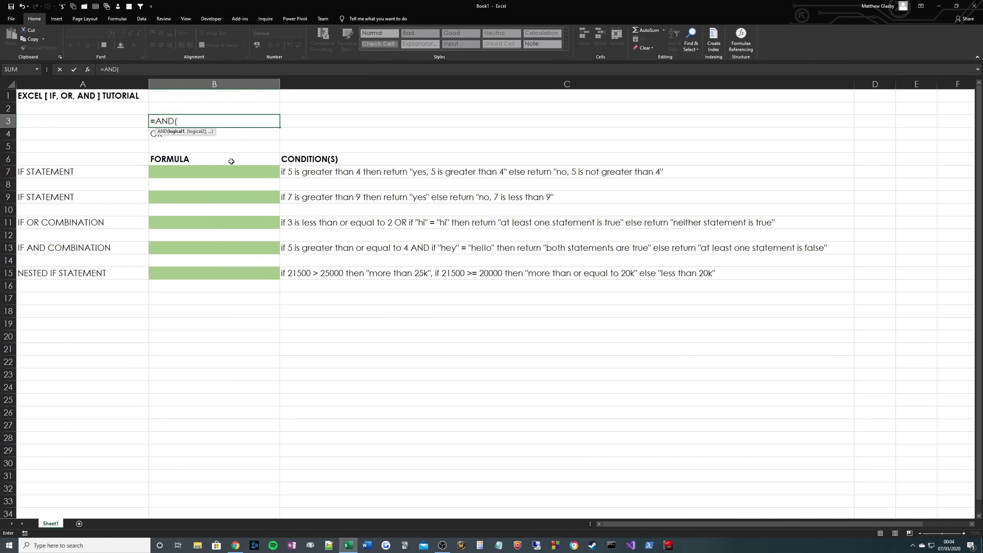
pyautogui.write('"hello"="hello")')
pyautogui.press('Return')
pyautogui.press('Up')
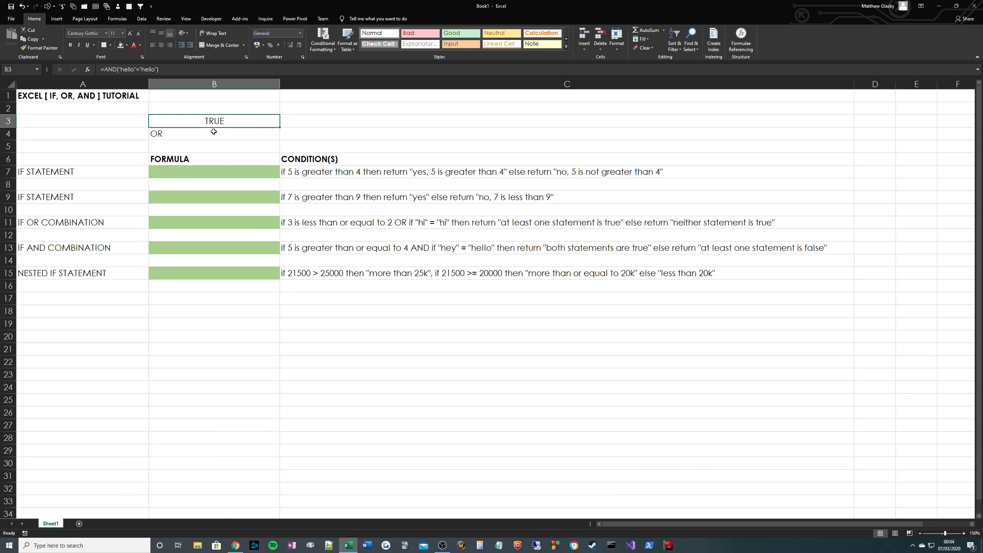
# Extend the AND formula in B3 with the additional conditions 1=1 and 5<4
pyautogui.click(157, 70)
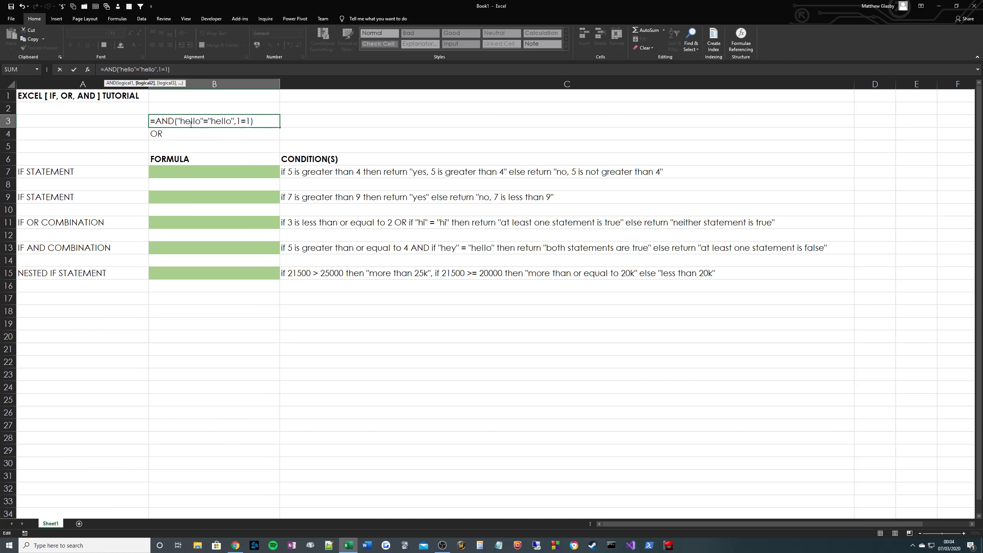
pyautogui.press('Return')
pyautogui.click(190, 125)
pyautogui.doubleClick(240, 120)
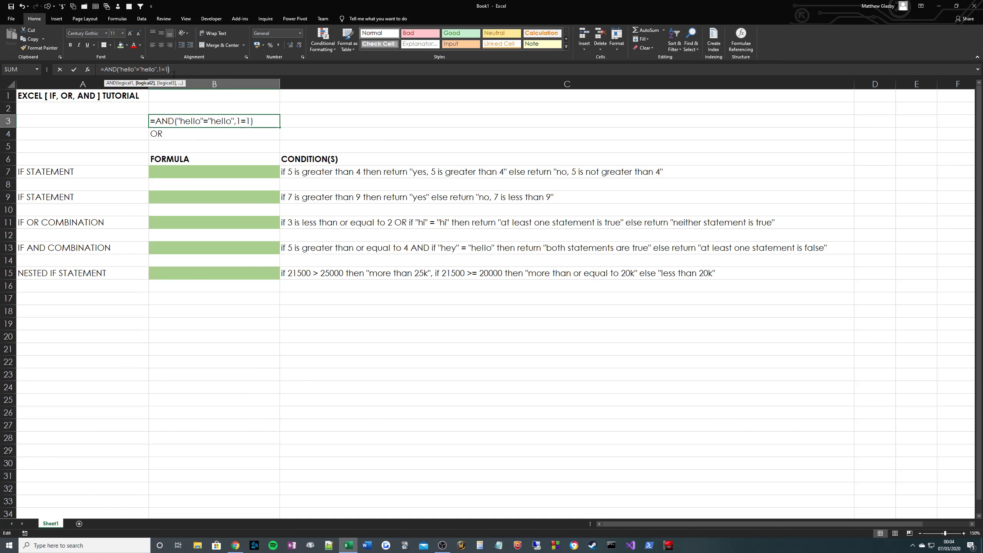
pyautogui.write(',5')
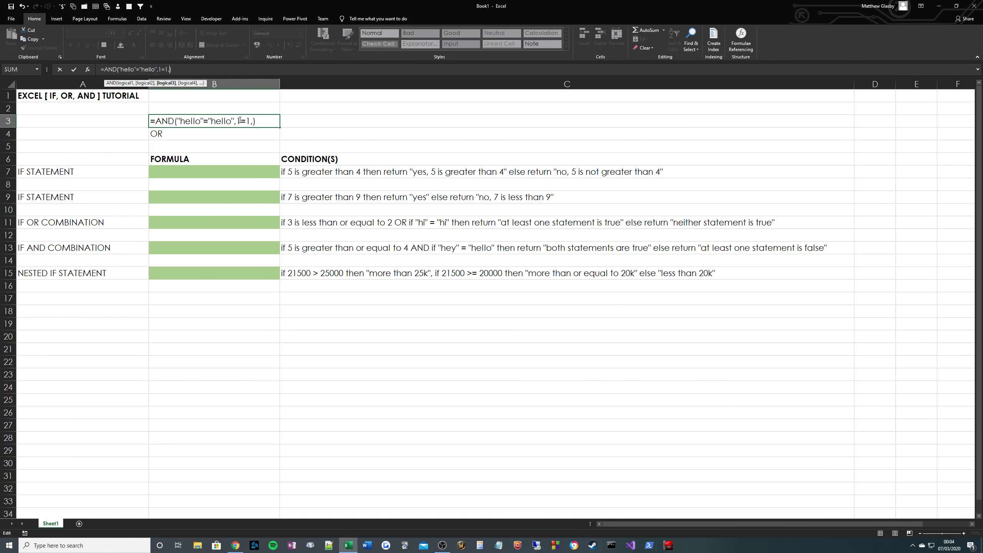
pyautogui.write('<4')
pyautogui.press('Return')
pyautogui.click(240, 120)
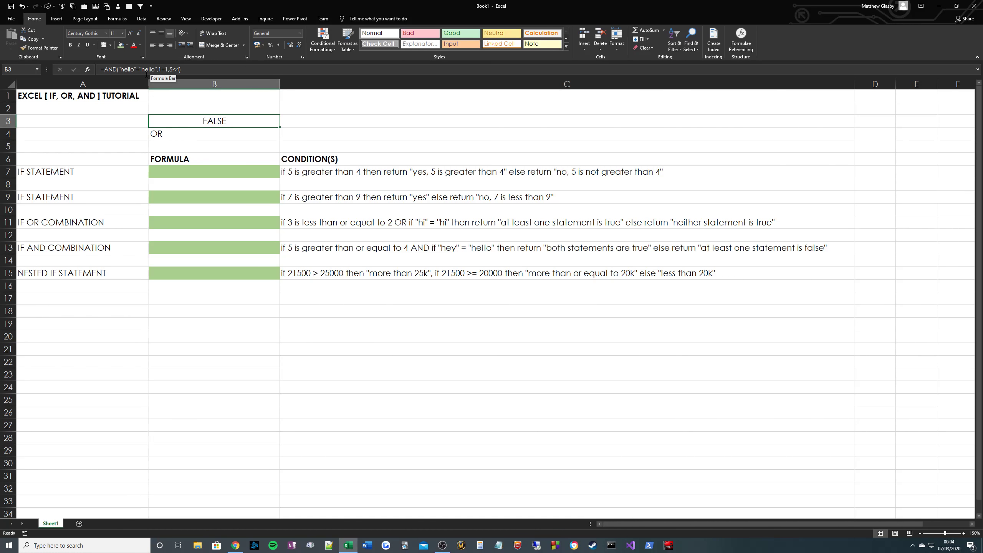
# Examine each of the three logical conditions in the AND formula in B3
pyautogui.click(124, 69)
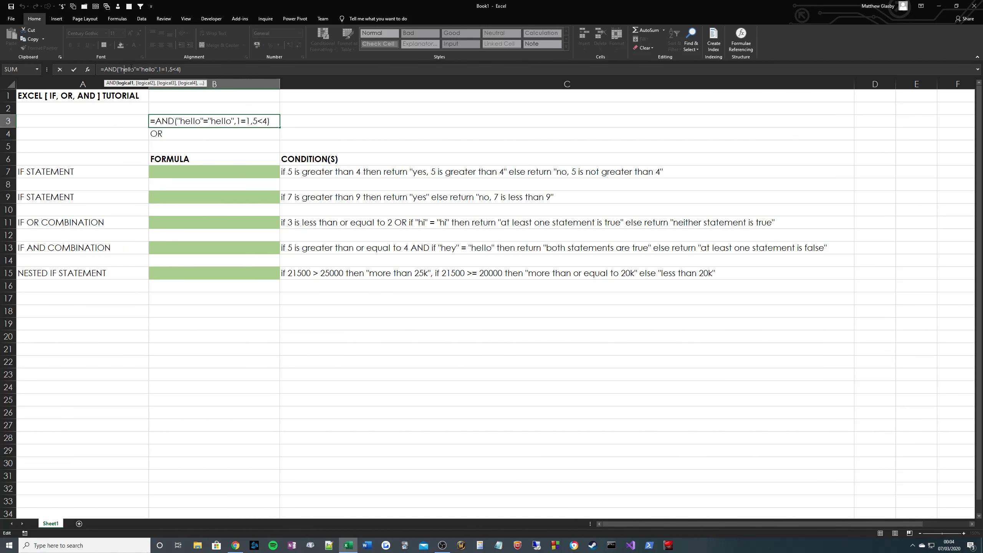
pyautogui.click(160, 71)
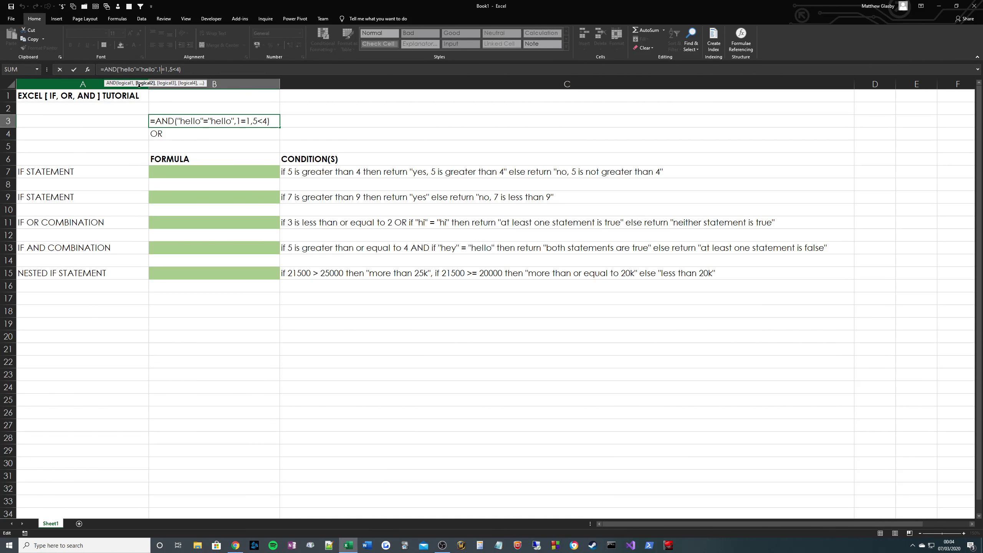
pyautogui.click(175, 70)
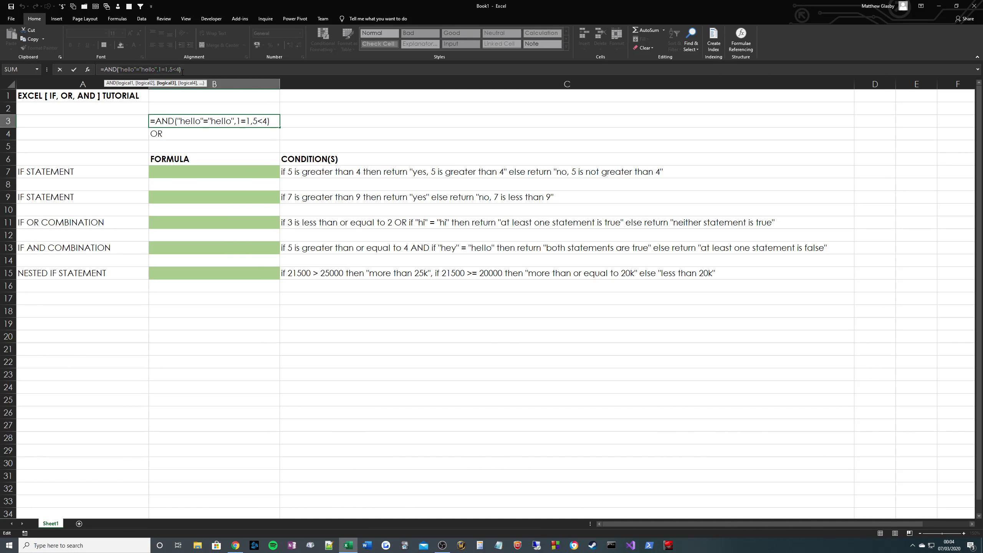
pyautogui.click(104, 70)
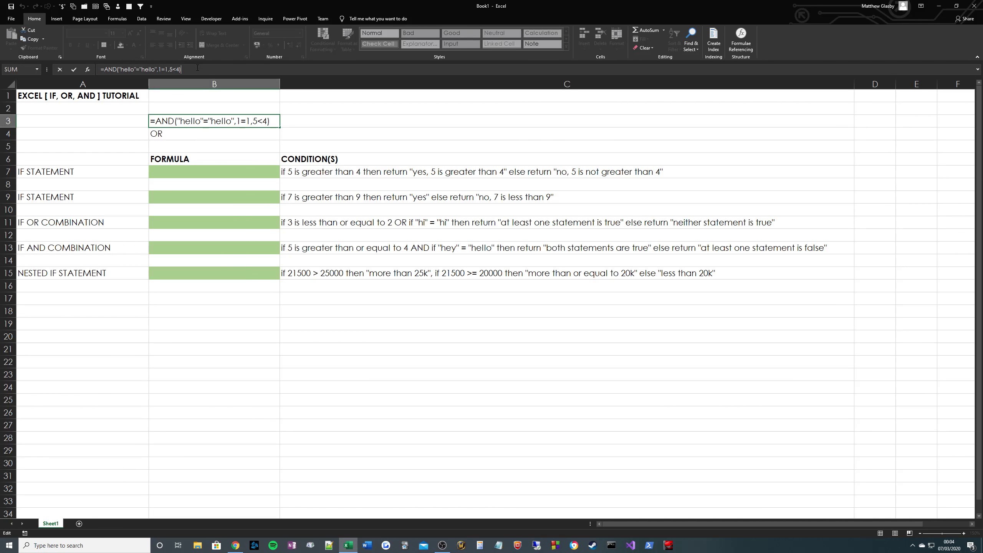
pyautogui.press('Return')
pyautogui.press('Up')
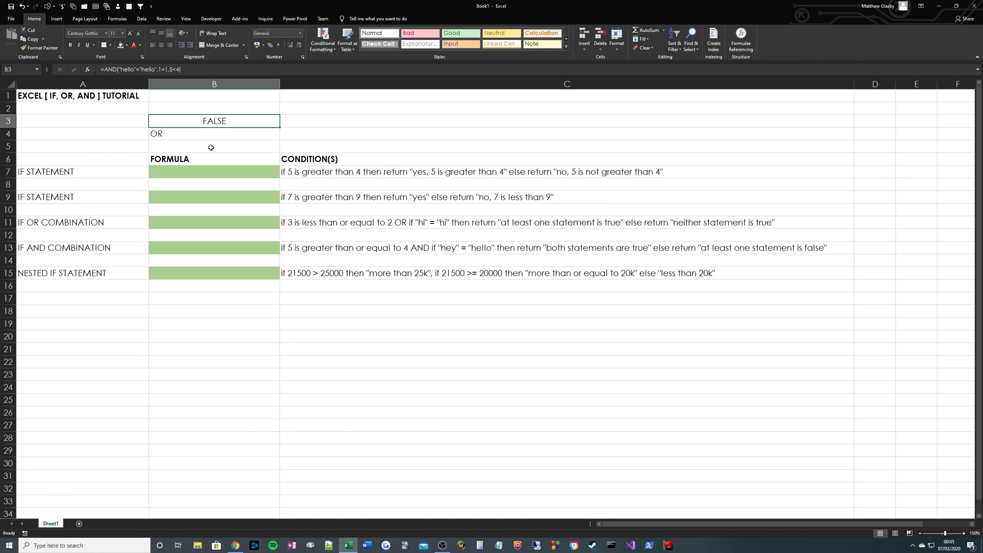
# Clear cell B3 and replace the OR label in B4 with the formula =OR("hey"="hello")
pyautogui.press('Delete')
pyautogui.press('Down')
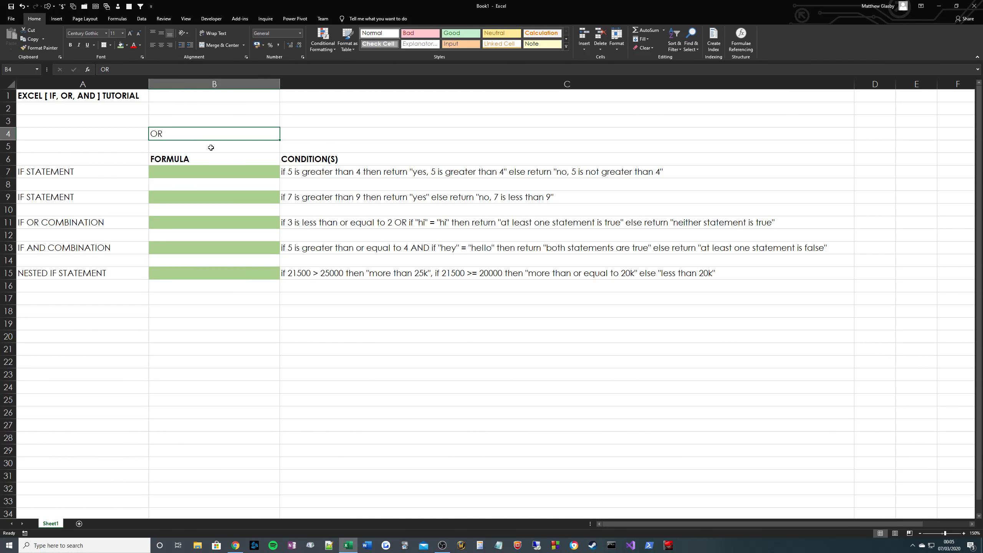
pyautogui.write('=OR(')
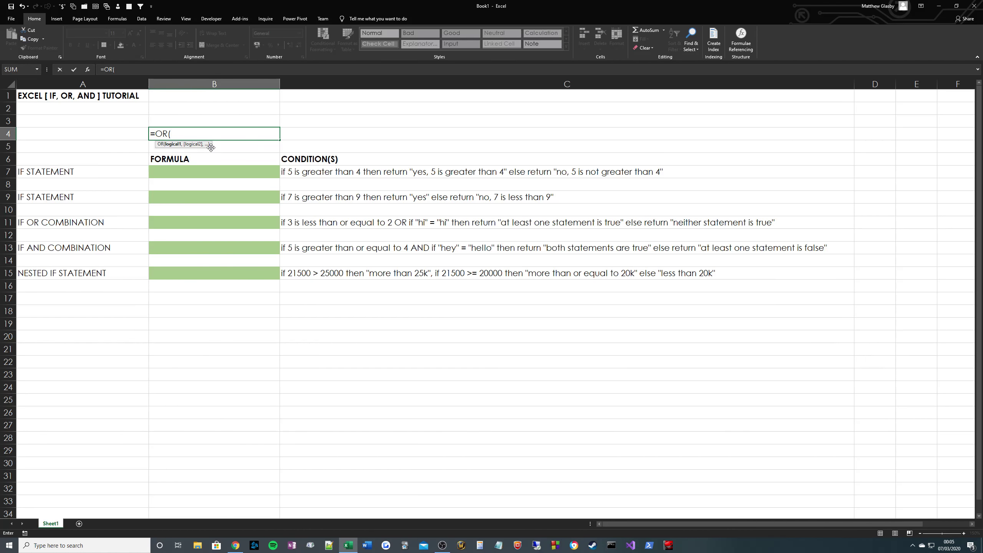
pyautogui.write('"hey"="hello")')
pyautogui.press('Return')
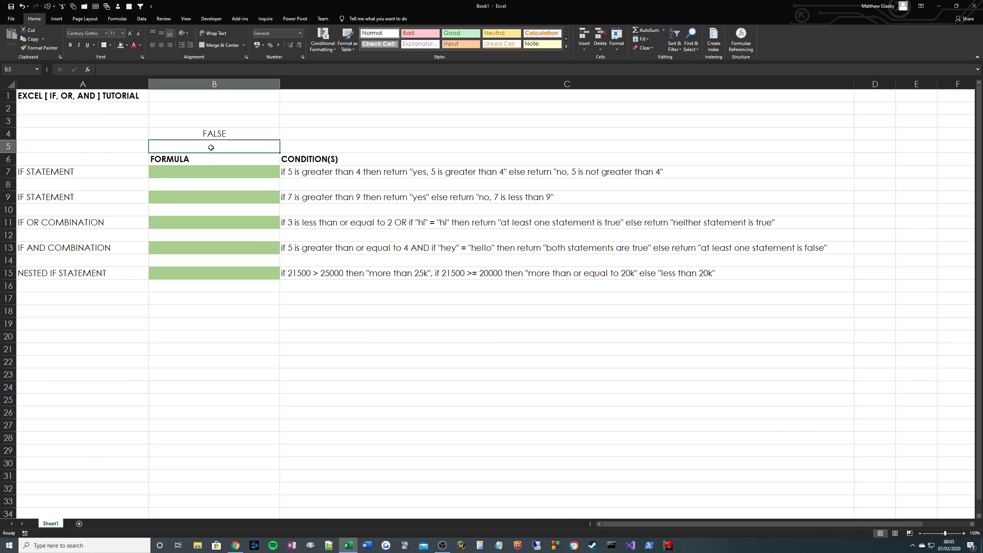
# Add 1=1 as a second condition to the OR formula in B4
pyautogui.click(240, 132)
pyautogui.doubleClick(240, 129)
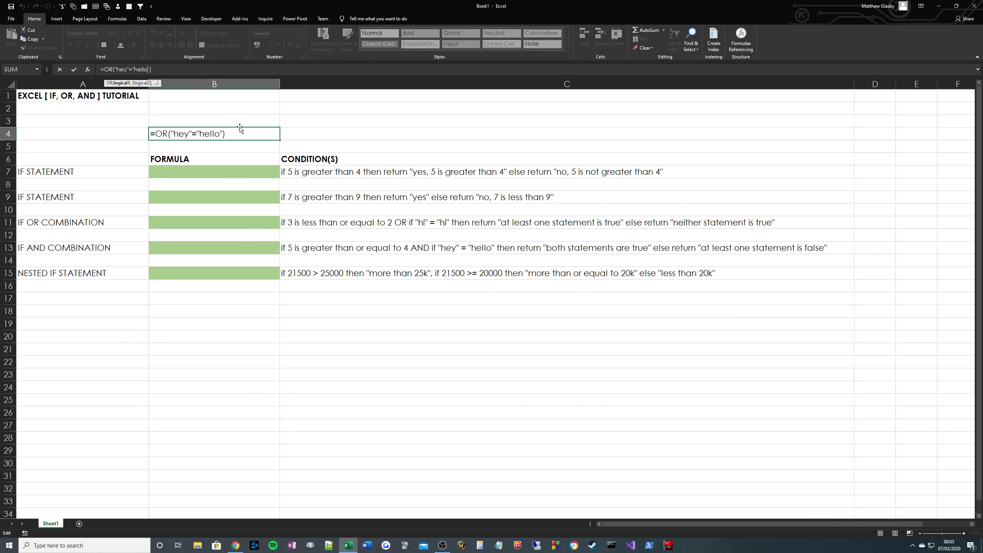
pyautogui.write(',1=1')
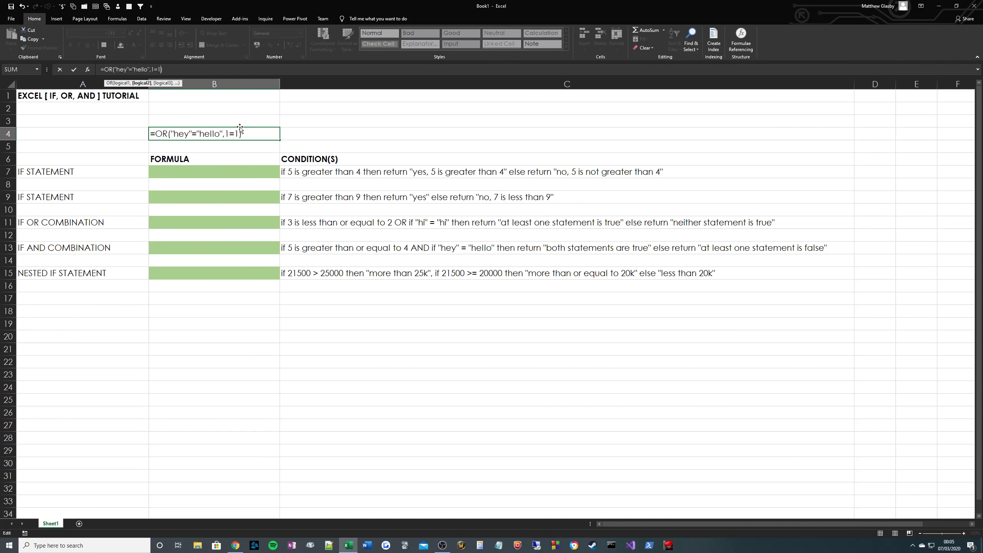
pyautogui.press('Return')
# Examine the two logical conditions in the OR formula in B4
pyautogui.click(240, 132)
pyautogui.doubleClick(240, 132)
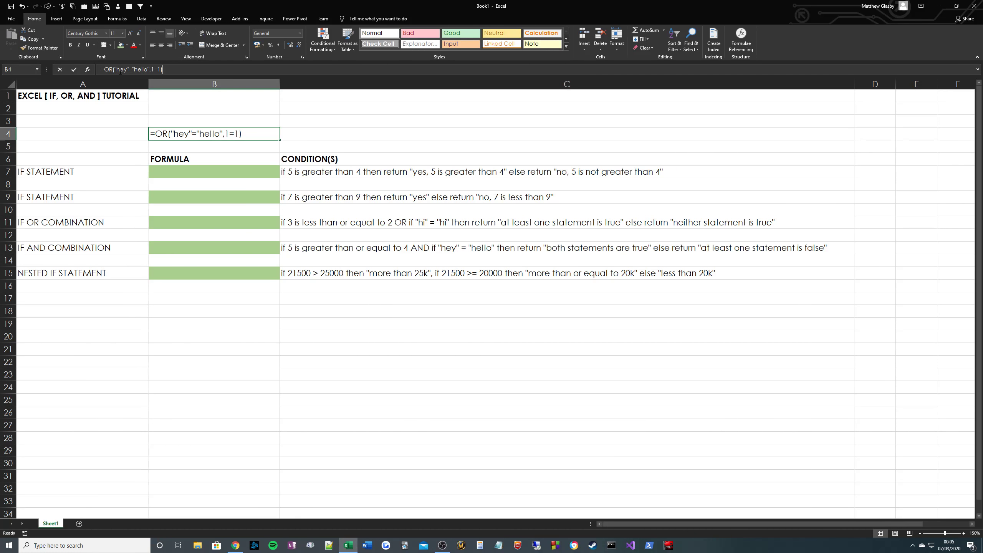
pyautogui.click(155, 71)
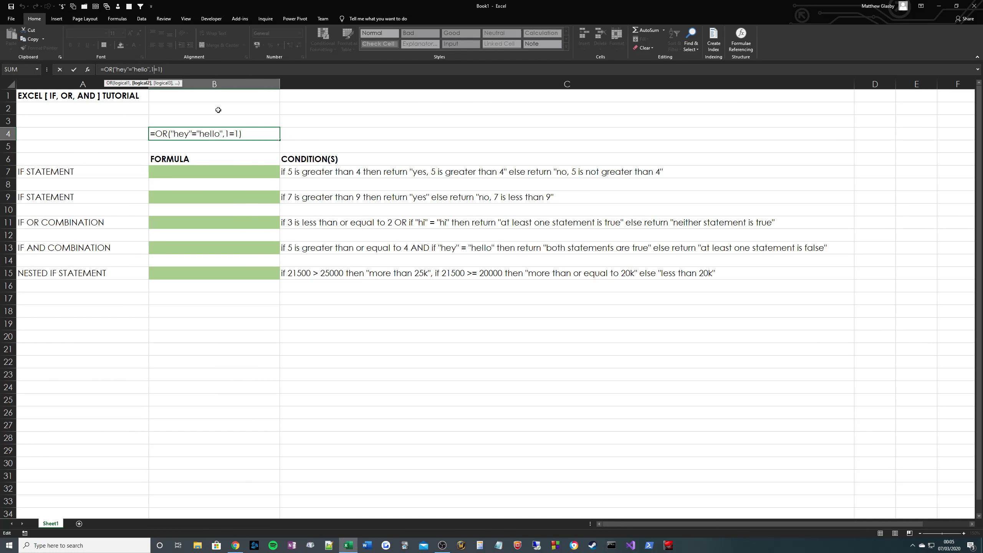
pyautogui.hotkey('ctrl', 'Return')
pyautogui.click(152, 69)
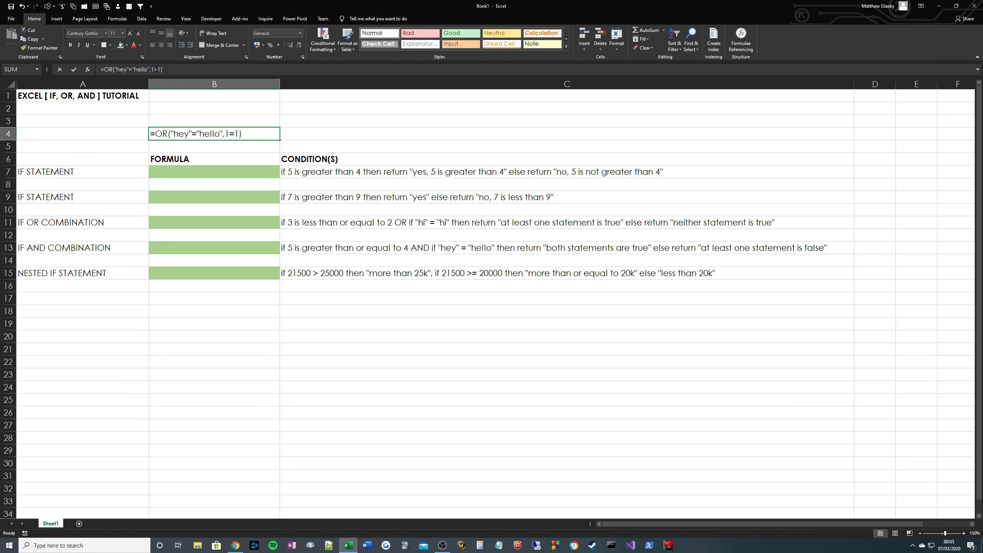
pyautogui.click(178, 68)
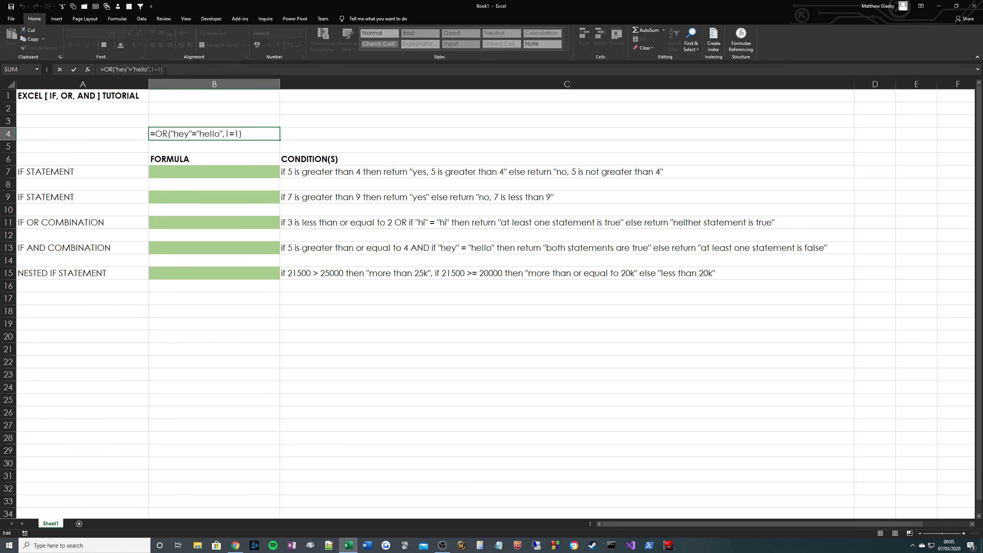
pyautogui.press('Return')
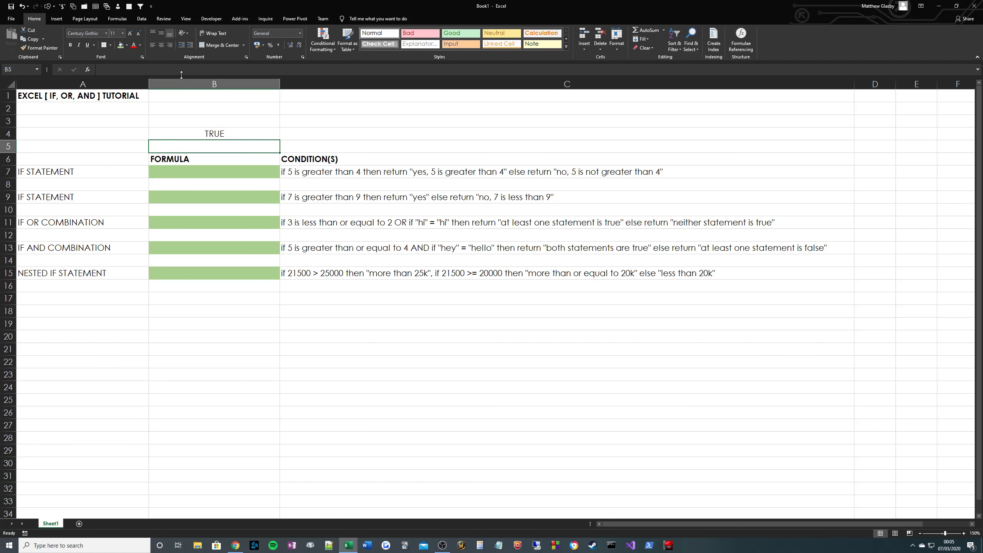
# Clear the OR formula from B4 and delete rows 3 to 5 above the FORMULA and CONDITION(S) headers
pyautogui.click(266, 137)
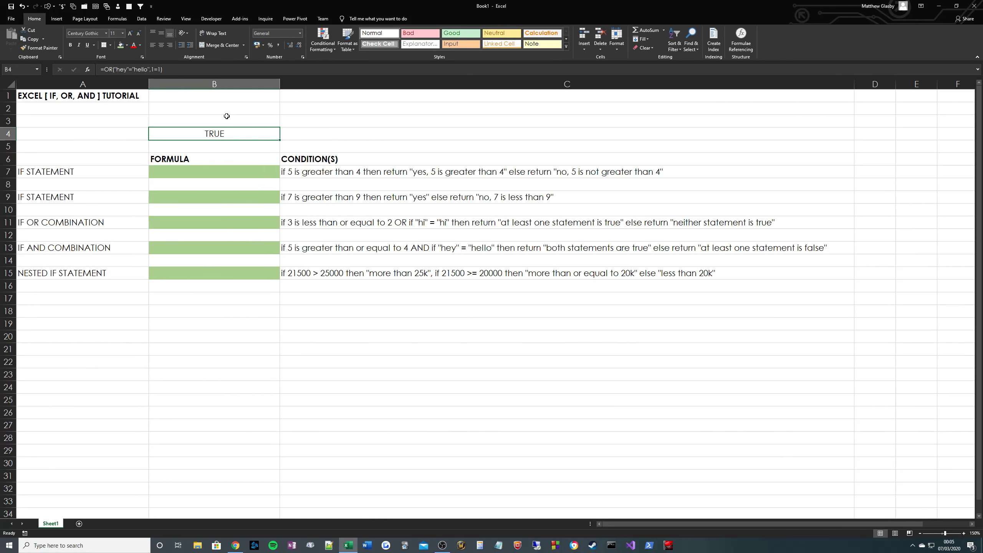
pyautogui.press('Delete')
pyautogui.moveTo(7, 121); pyautogui.dragTo(7, 146)
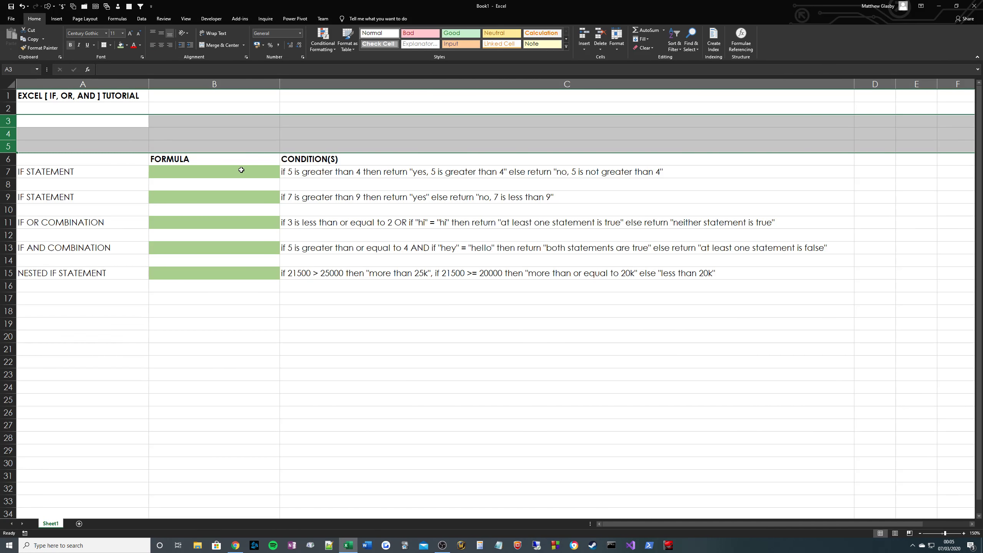
pyautogui.hotkey('ctrl', '-')
pyautogui.click(186, 133)
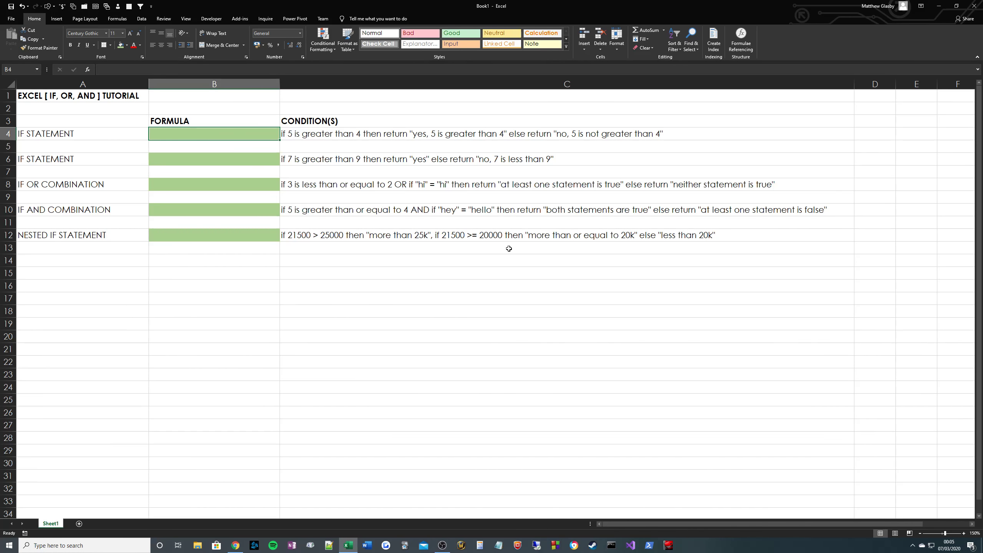
# Enter the formula =IF(5>4,"yes, 5 is greater than 4","no, 5 is less than 4") in cell B4
pyautogui.write('=')
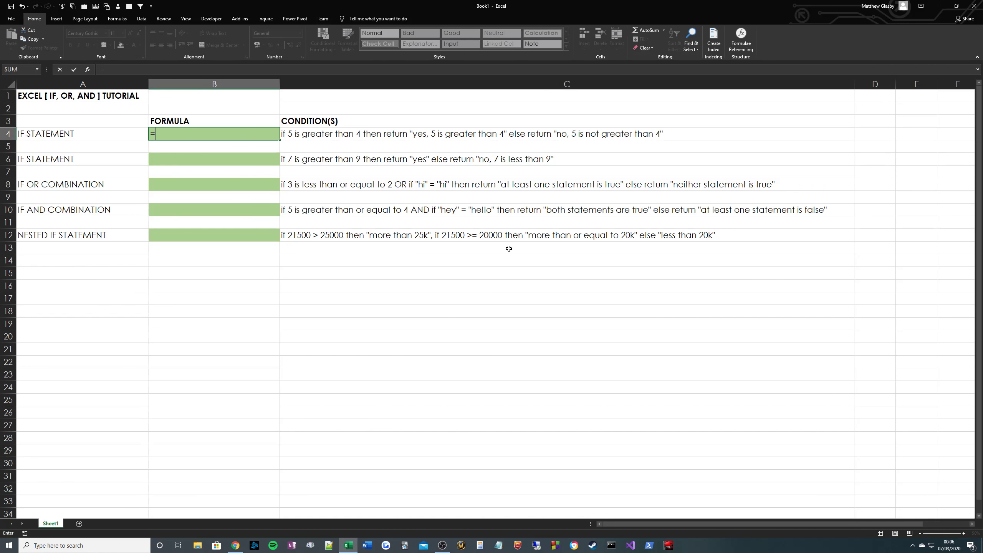
pyautogui.write('IF(')
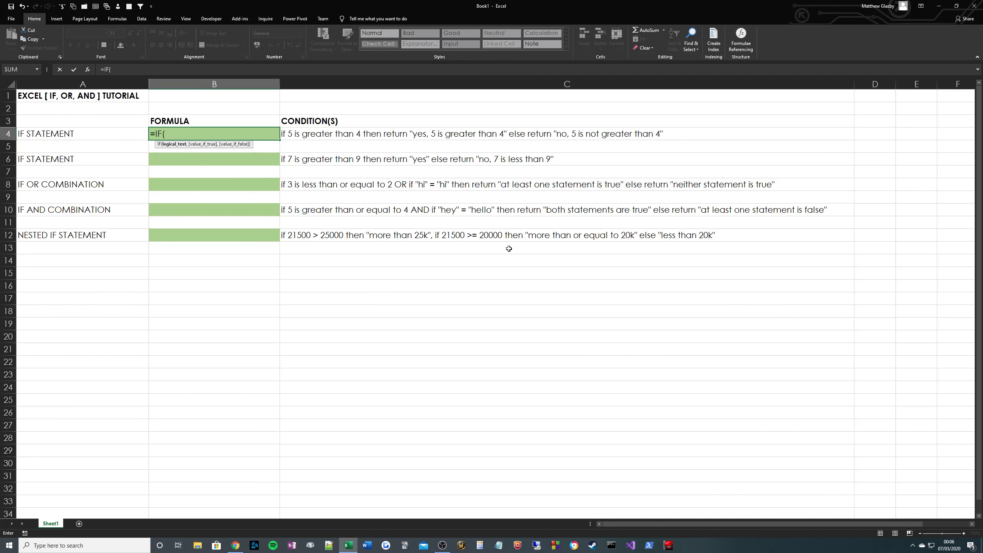
pyautogui.write('5>4,"yes')
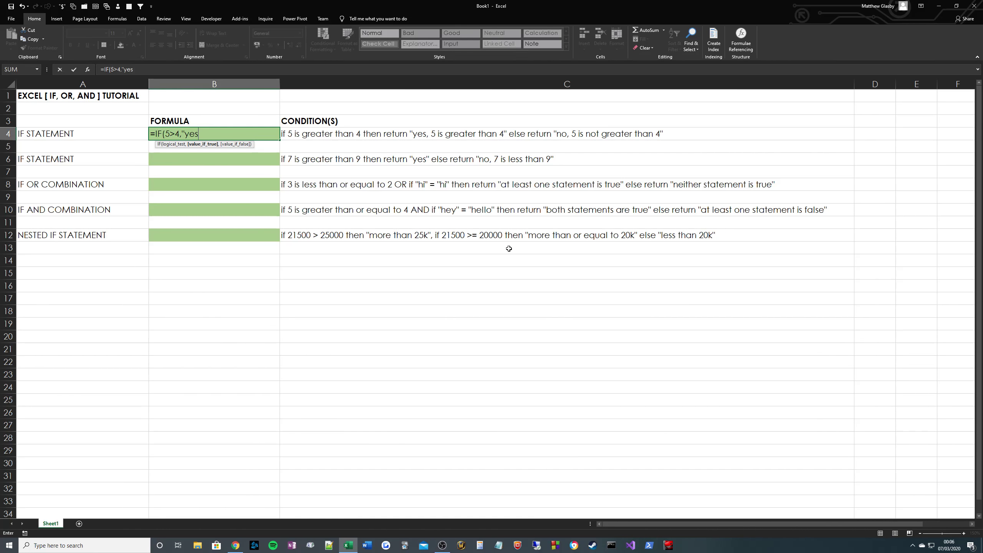
pyautogui.write(', 5 is greater than 4",')
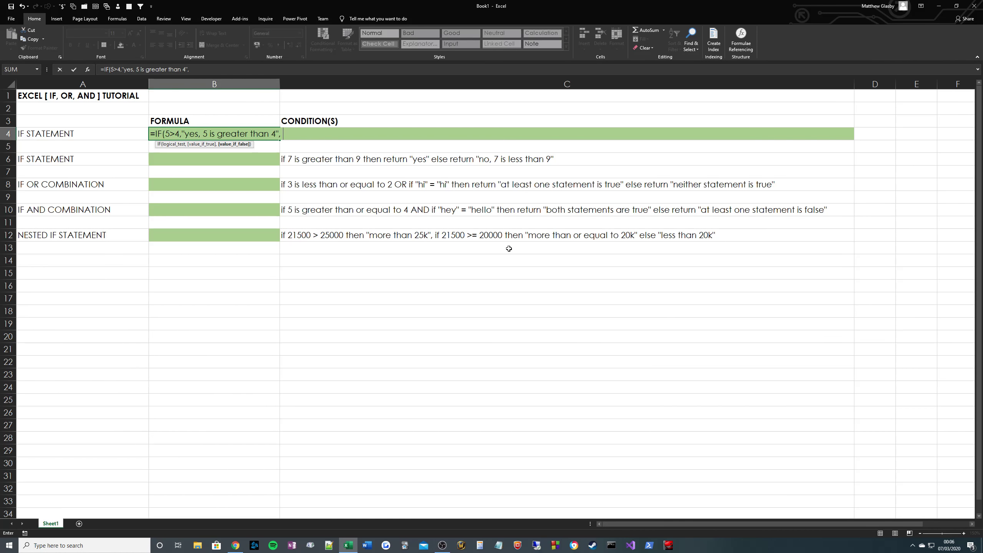
pyautogui.write(' "no, 5 is less than 4")')
pyautogui.press('Return')
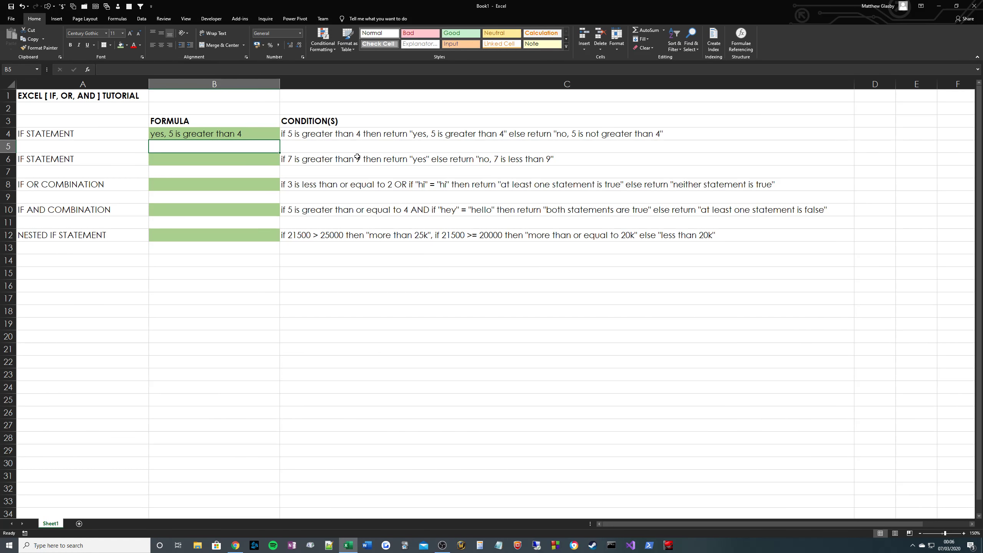
# Move the condition texts from C4:C12 into column D starting at D4, and narrow column C
pyautogui.moveTo(343, 133); pyautogui.dragTo(357, 231)
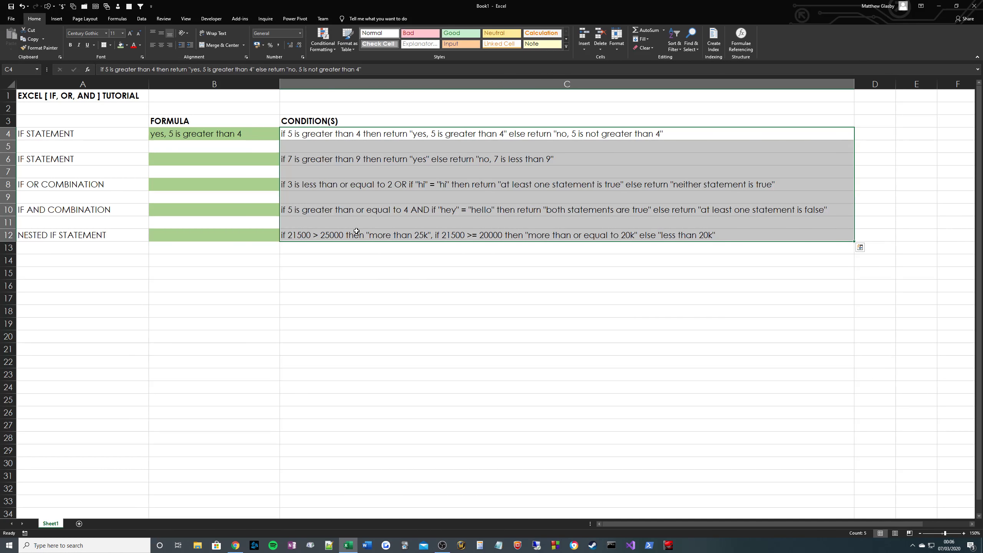
pyautogui.hotkey('ctrl', 'c')
pyautogui.click(870, 133)
pyautogui.hotkey('ctrl', 'v')
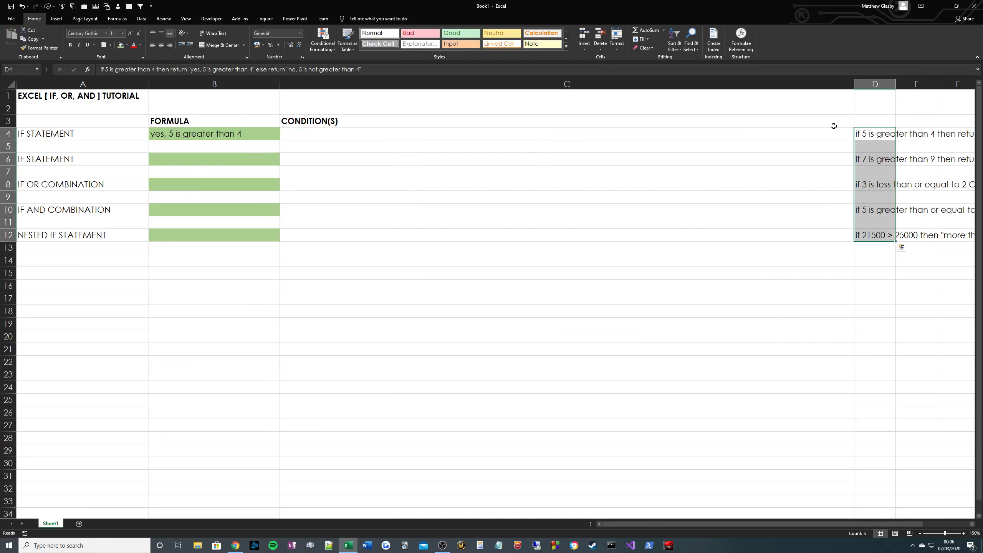
pyautogui.moveTo(403, 93); pyautogui.dragTo(397, 94)
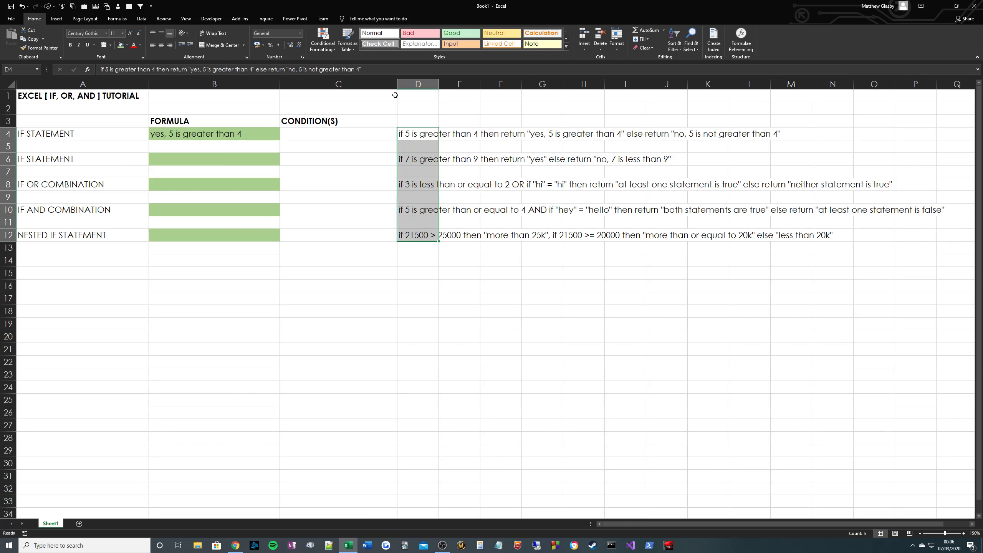
pyautogui.click(314, 142)
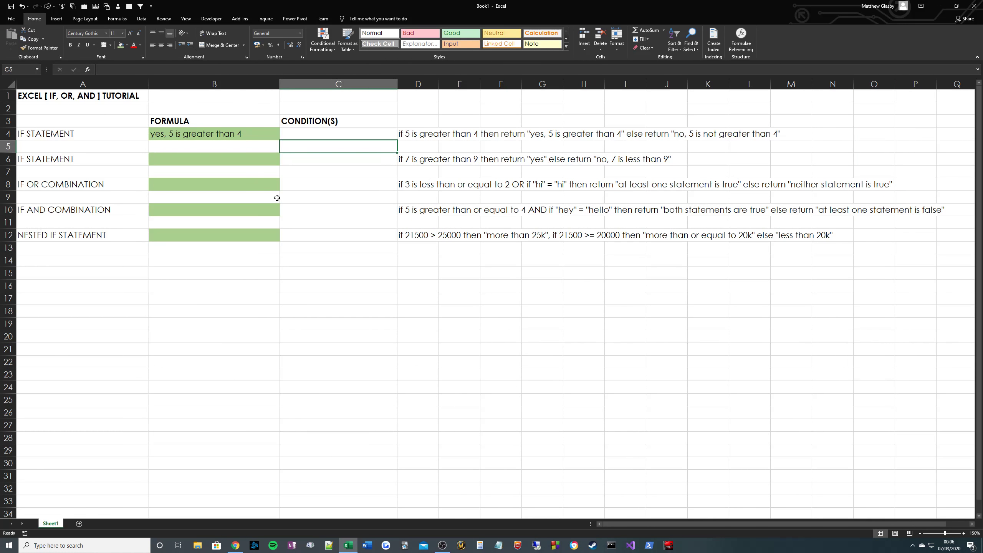
pyautogui.click(241, 159)
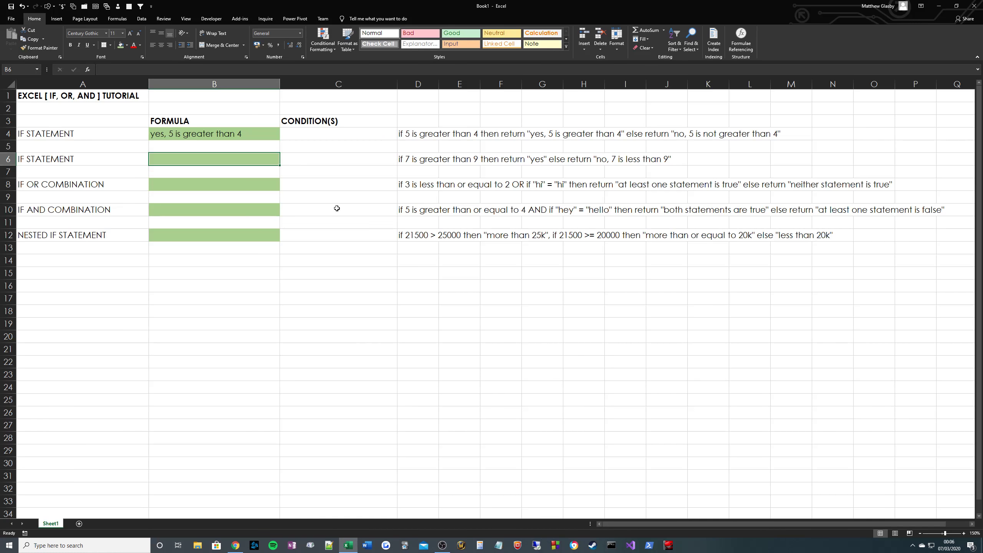
# Move the CONDITION(S) header from C3 to D3, above the condition texts
pyautogui.click(328, 125)
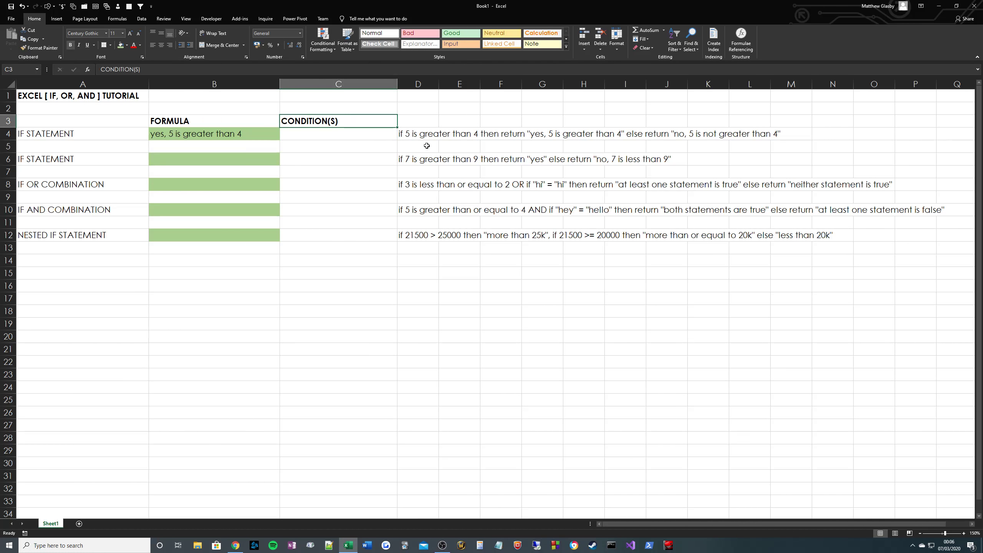
pyautogui.hotkey('ctrl', 'x')
pyautogui.click(423, 123)
pyautogui.hotkey('ctrl', 'v')
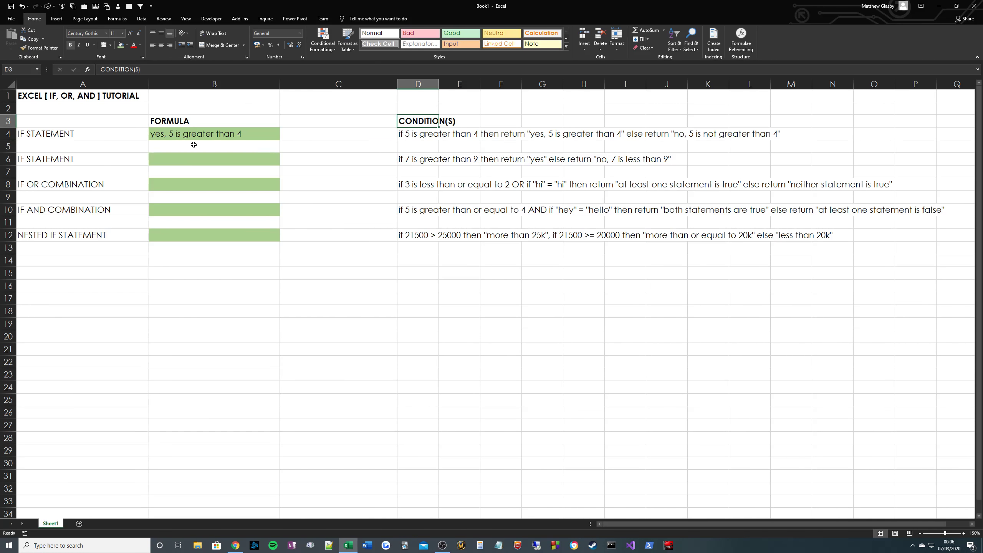
# Enter the formula =IF(7>9,"yes","no, 7 is less than 9") in cell B6 and review its arguments
pyautogui.click(195, 145)
pyautogui.click(193, 160)
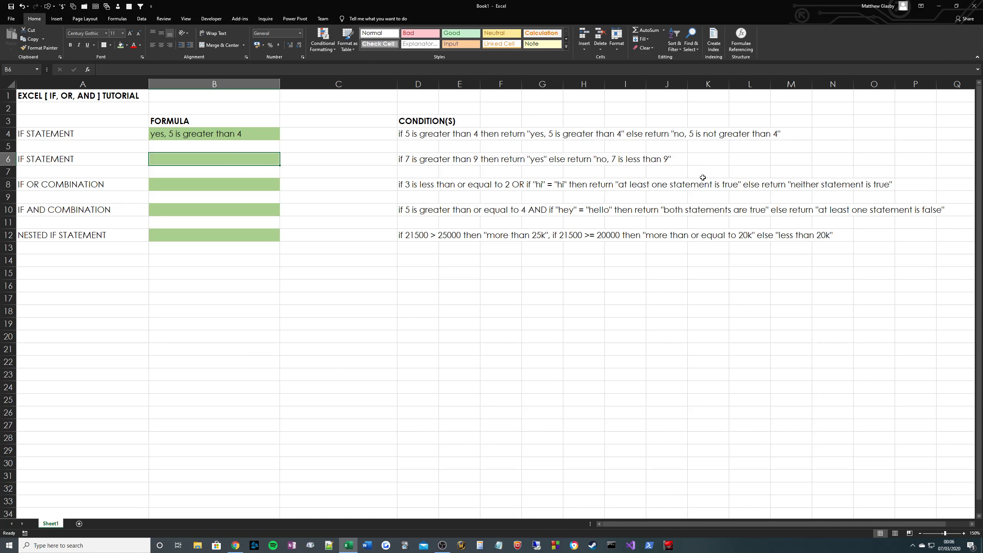
pyautogui.write('=IF(')
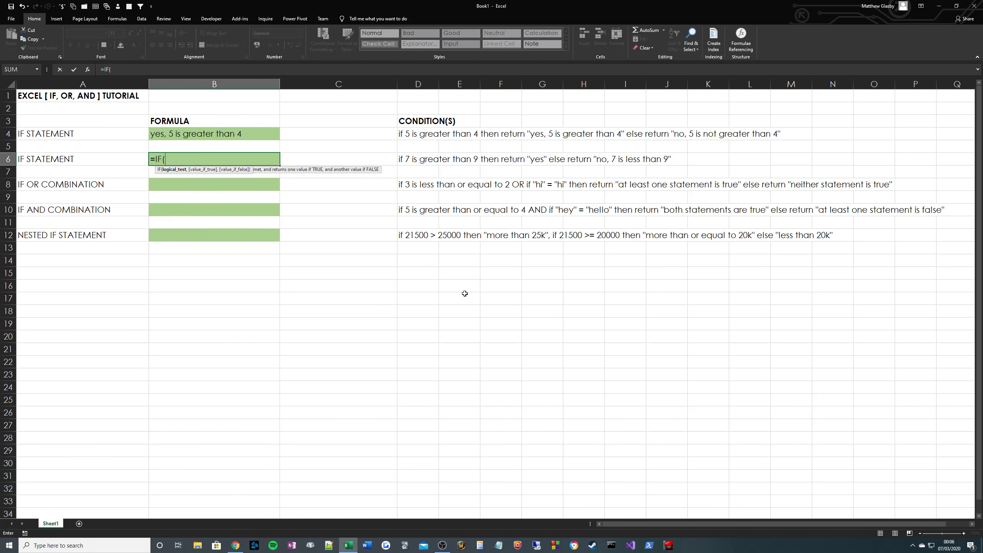
pyautogui.write('7>9')
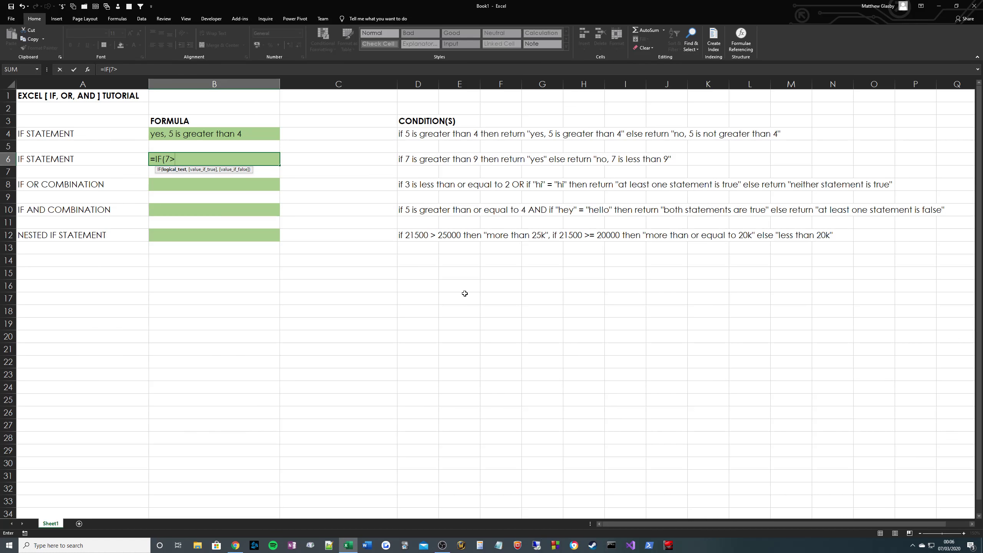
pyautogui.write(',"yes","no')
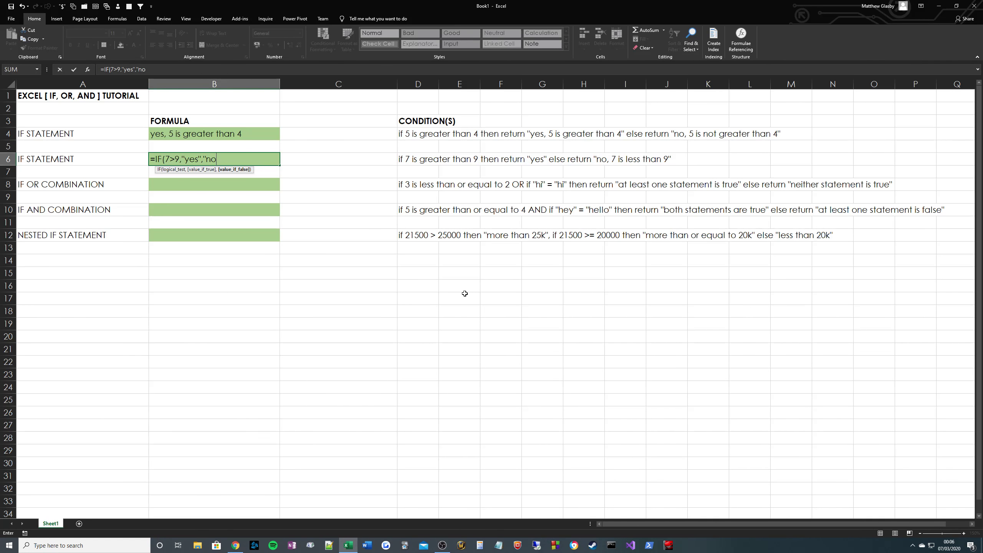
pyautogui.write(', 7 is less than 9")')
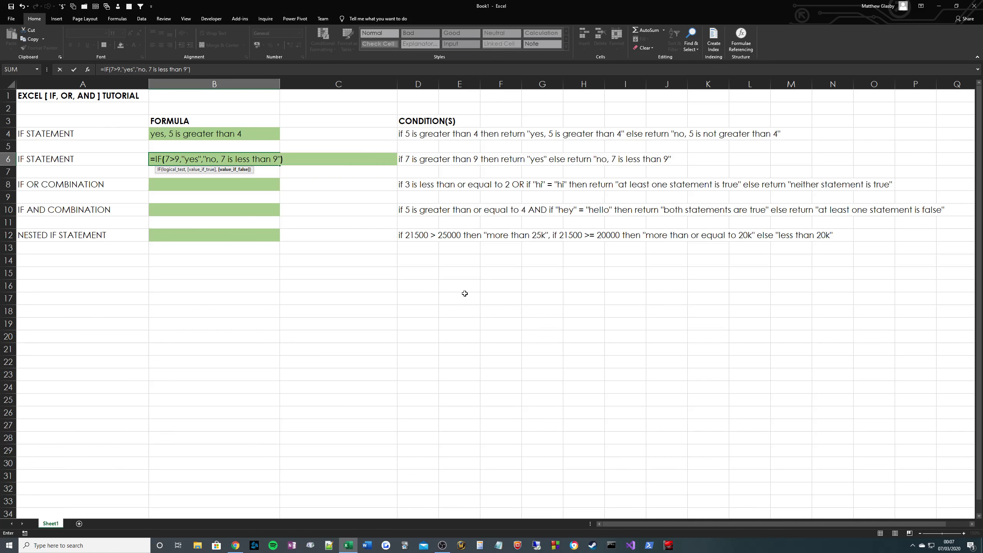
pyautogui.press('Return')
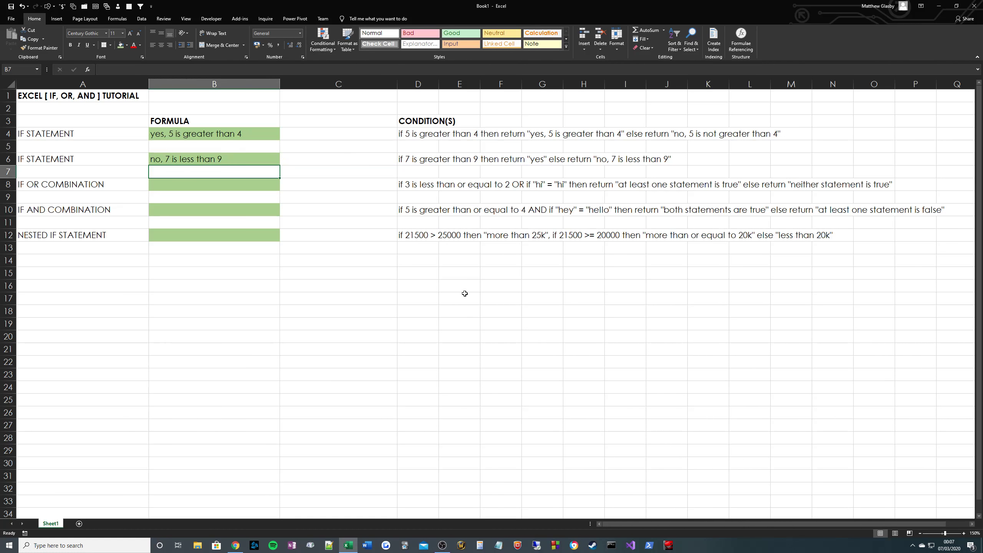
pyautogui.press('Up')
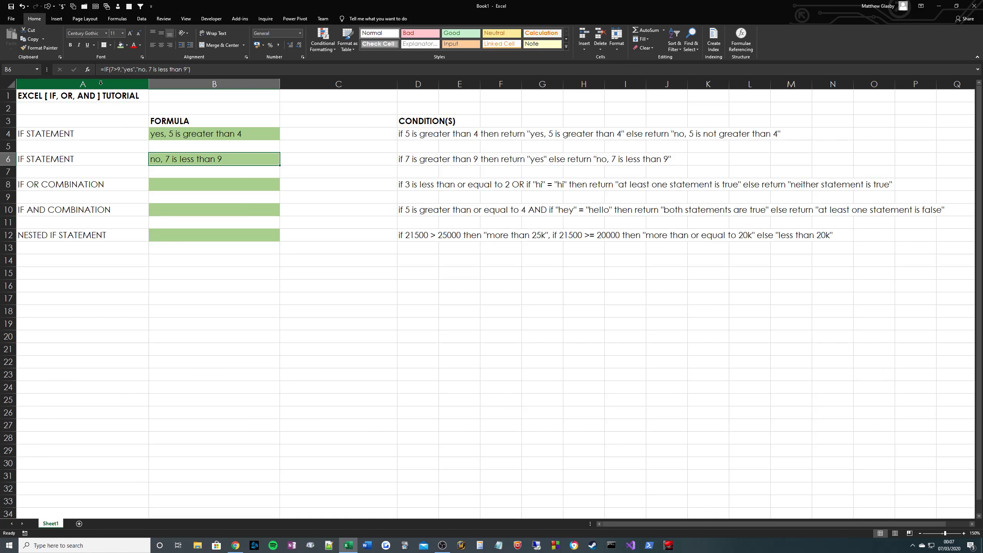
pyautogui.click(114, 70)
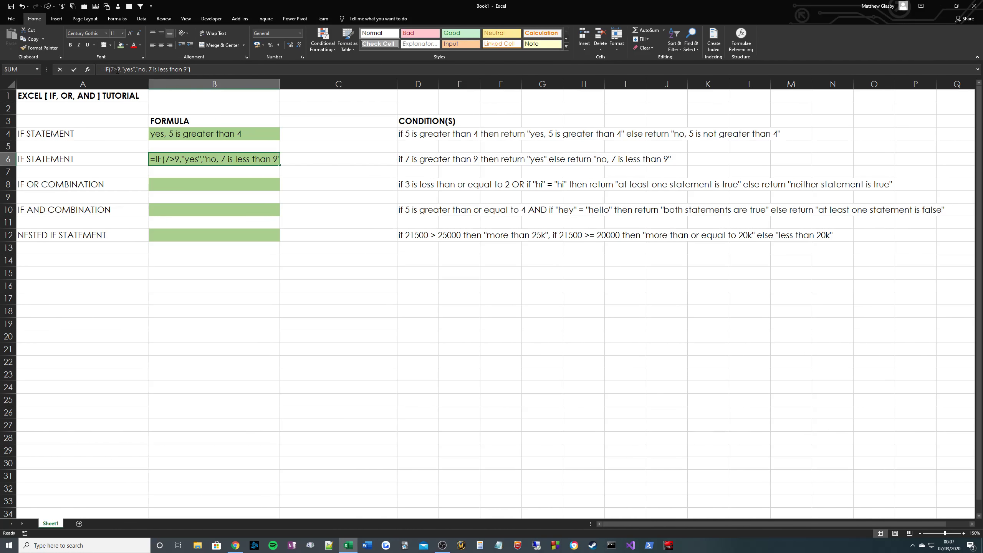
pyautogui.click(157, 70)
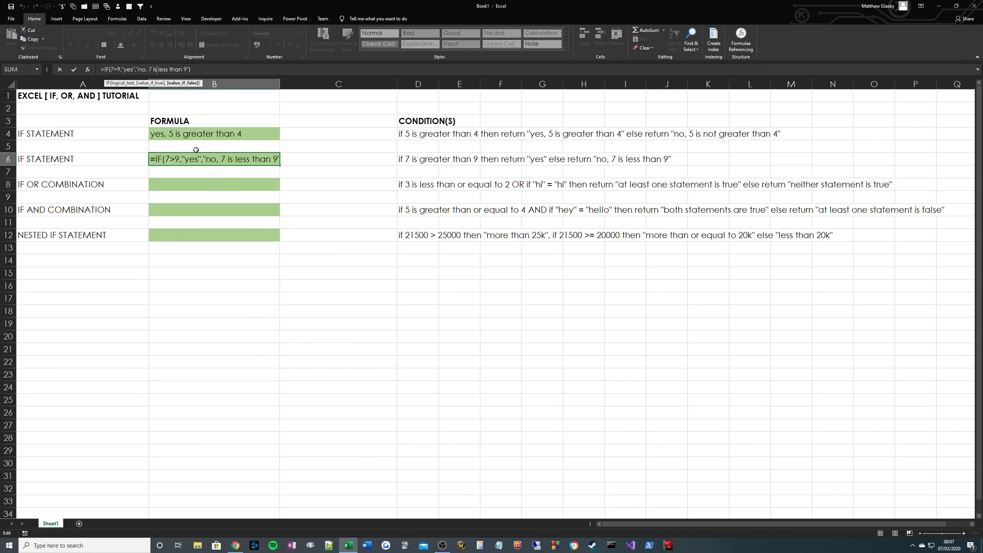
pyautogui.hotkey('ctrl', 'Return')
# Begin an IF formula in B8 for the IF OR combination, using OR(3<=2,"hi"="hi") as the logical test
pyautogui.click(39, 187)
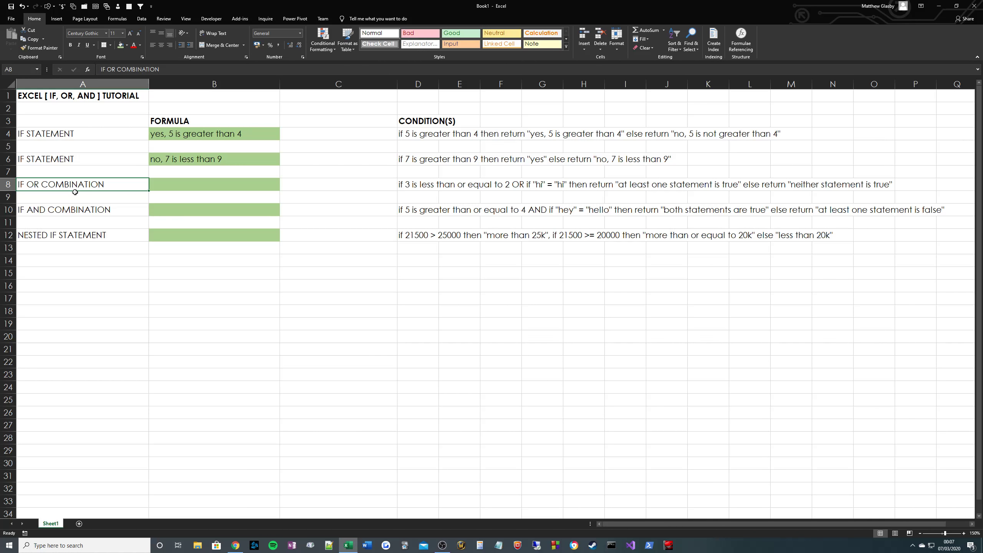
pyautogui.click(188, 184)
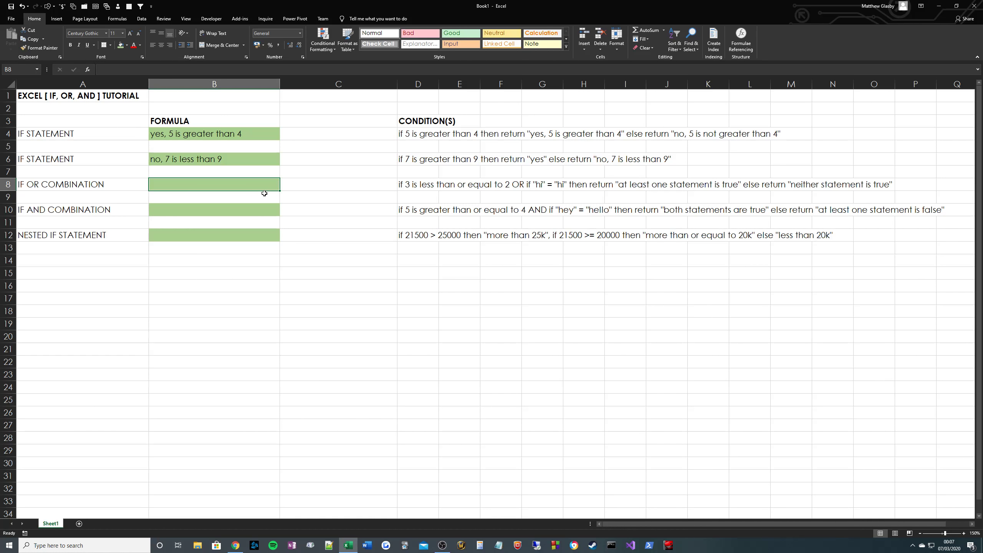
pyautogui.write('=')
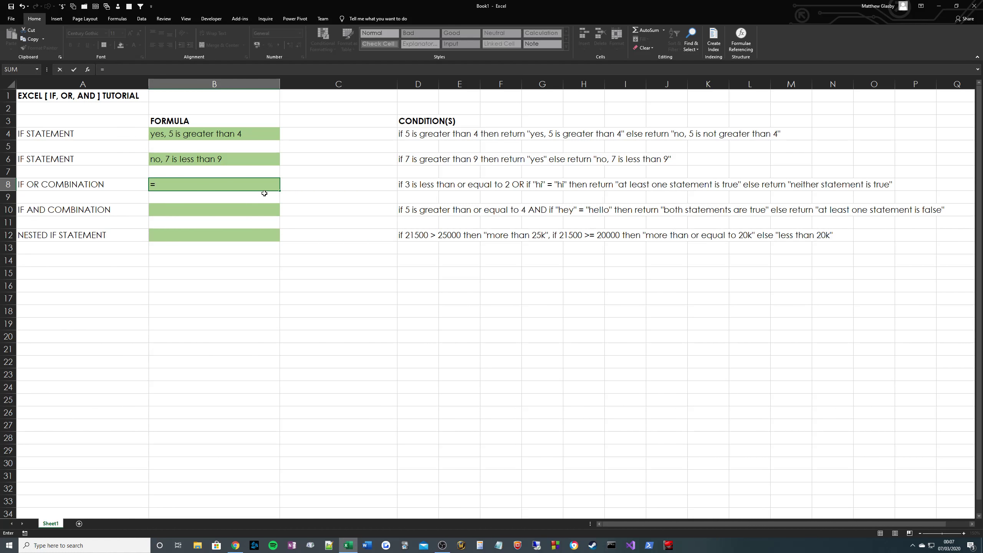
pyautogui.write('if')
pyautogui.press('Tab')
pyautogui.write('or')
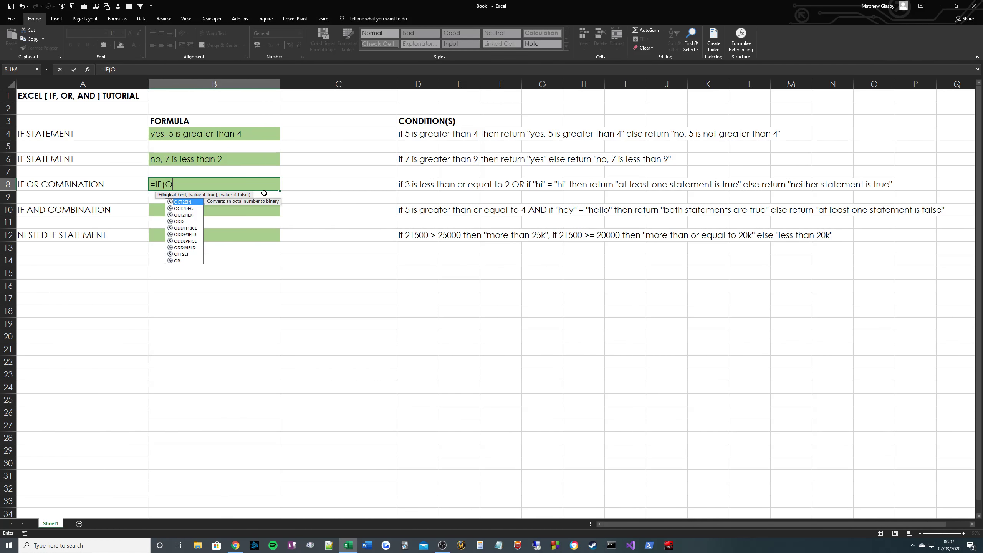
pyautogui.press('Tab')
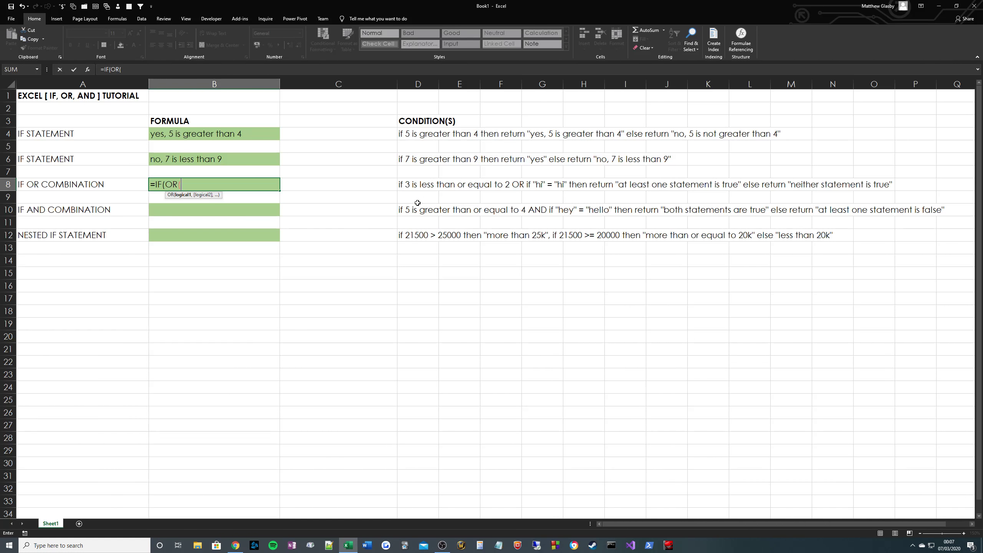
pyautogui.write('3<=2,')
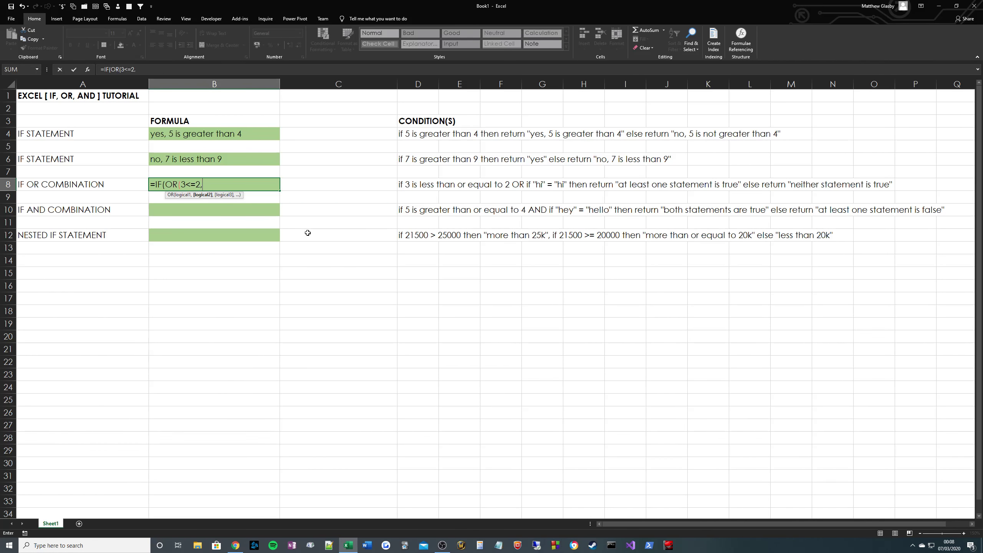
pyautogui.write('"hi"="hi"')
pyautogui.write('),')
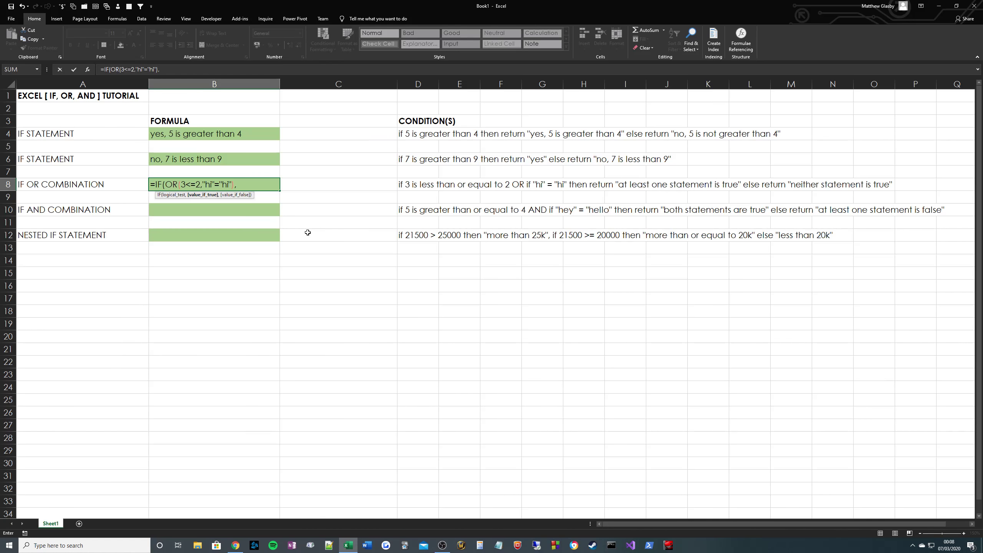
# Complete the B8 formula with "at least one statement is true" as the true value and "neither statement is true" as the false value
pyautogui.write('"at least one')
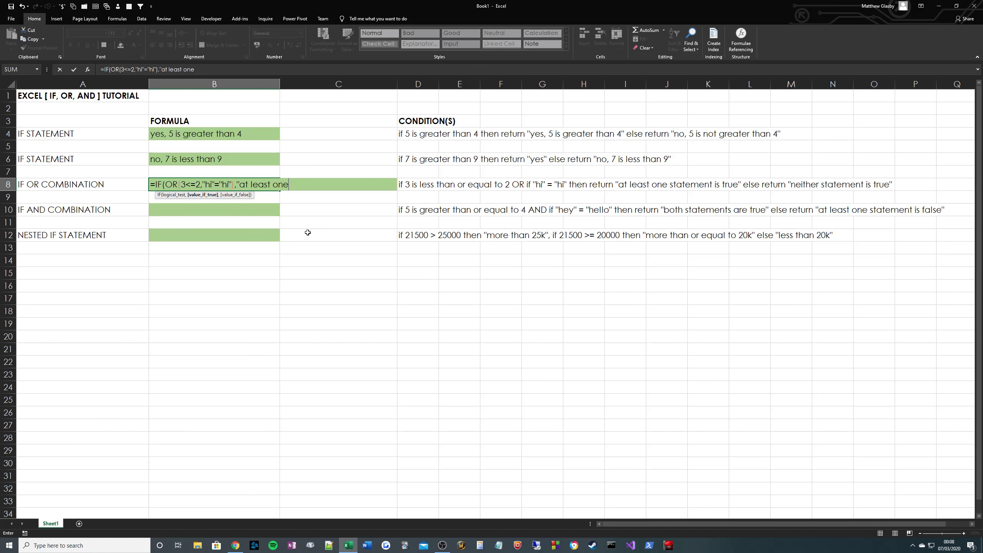
pyautogui.write(' statement is true",')
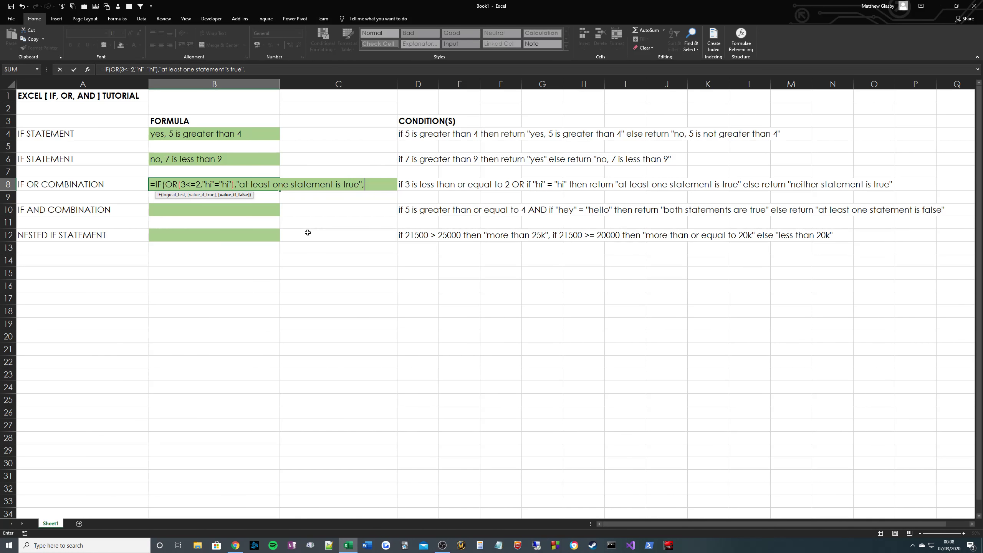
pyautogui.write('"neither statement is true")')
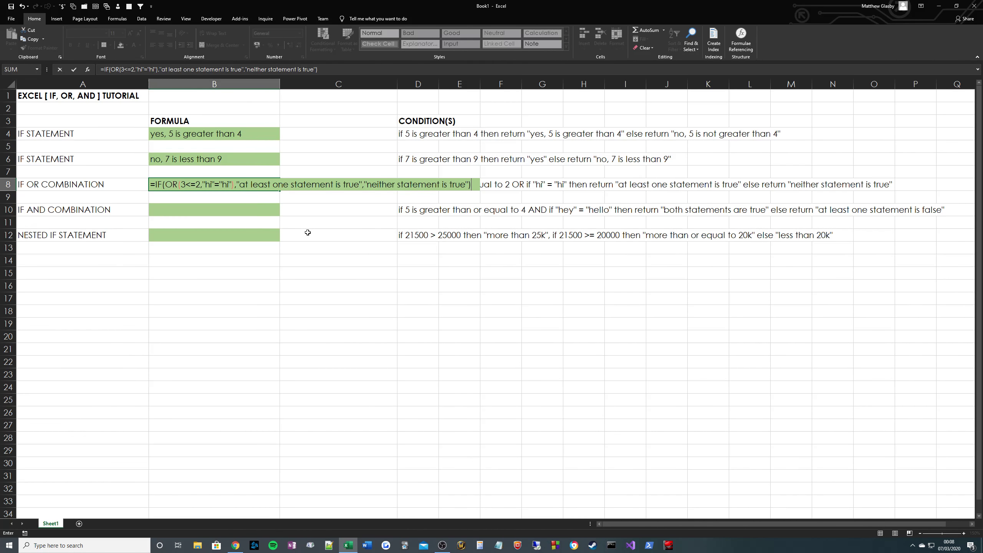
pyautogui.press('Return')
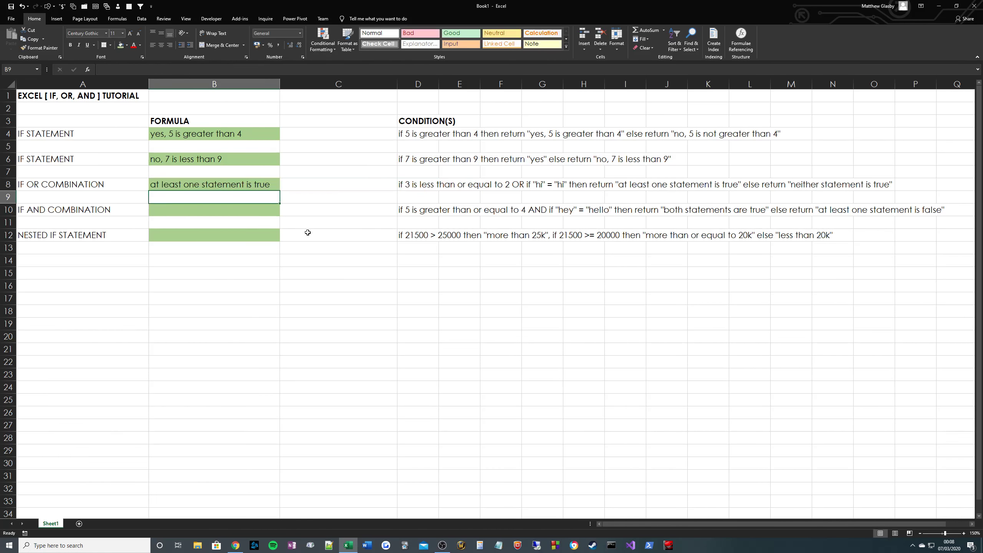
pyautogui.click(227, 186)
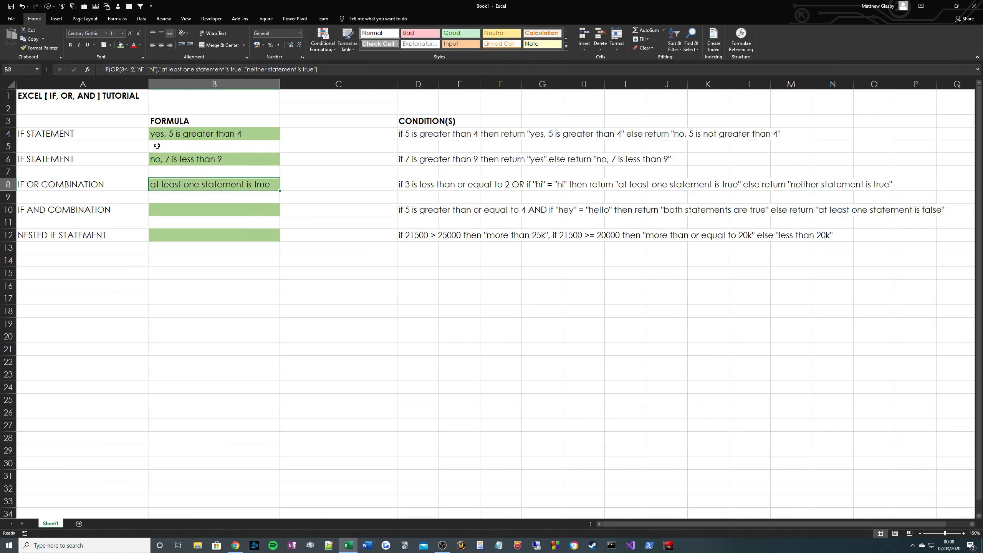
# Begin an IF formula in B10 for the IF AND combination, using AND(5>=4,"hey"="hello") as the logical test
pyautogui.click(181, 210)
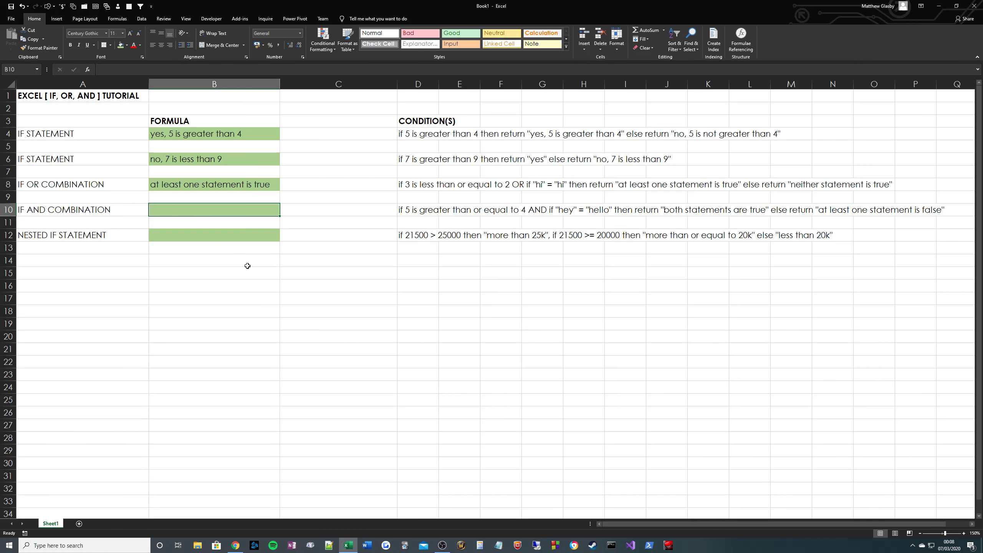
pyautogui.write('=IF(')
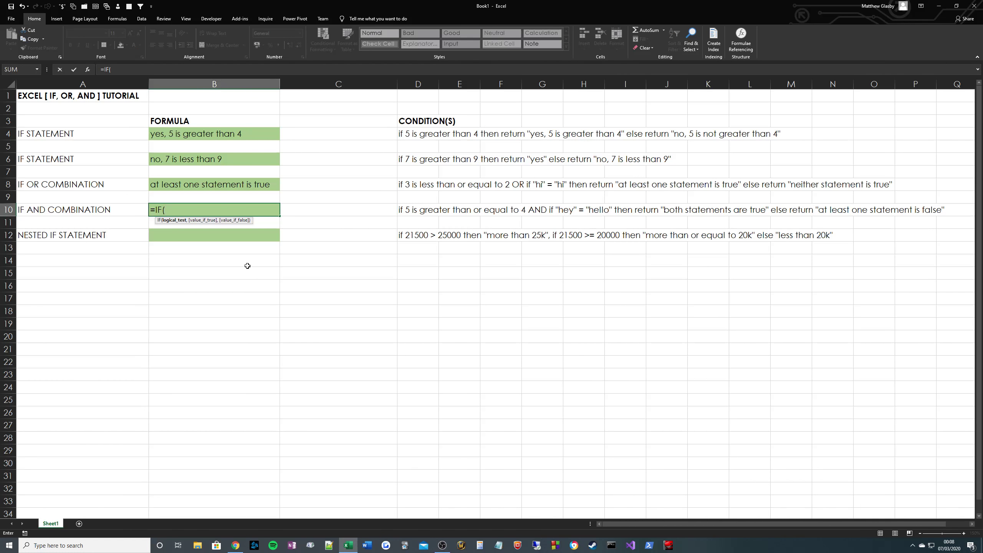
pyautogui.write('AND(')
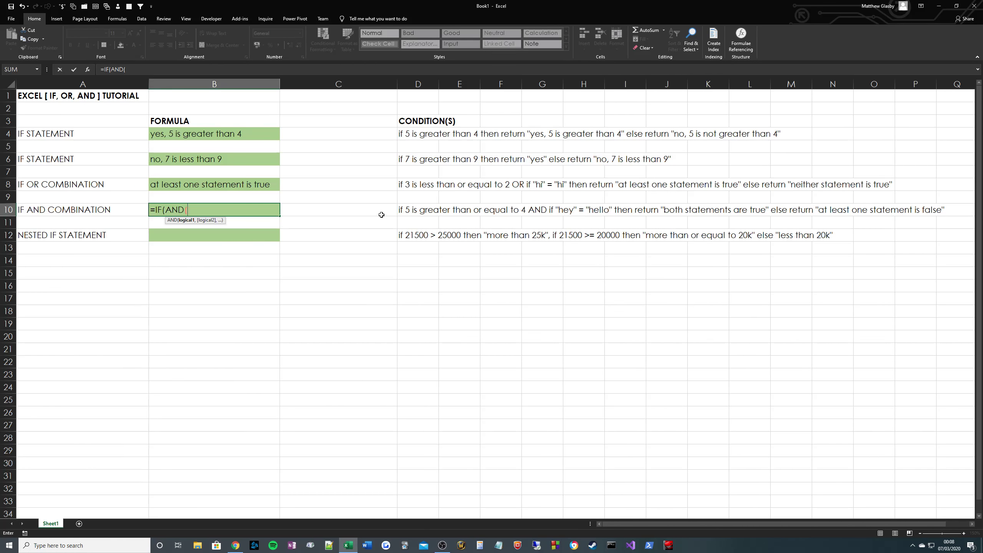
pyautogui.write('5>=4,')
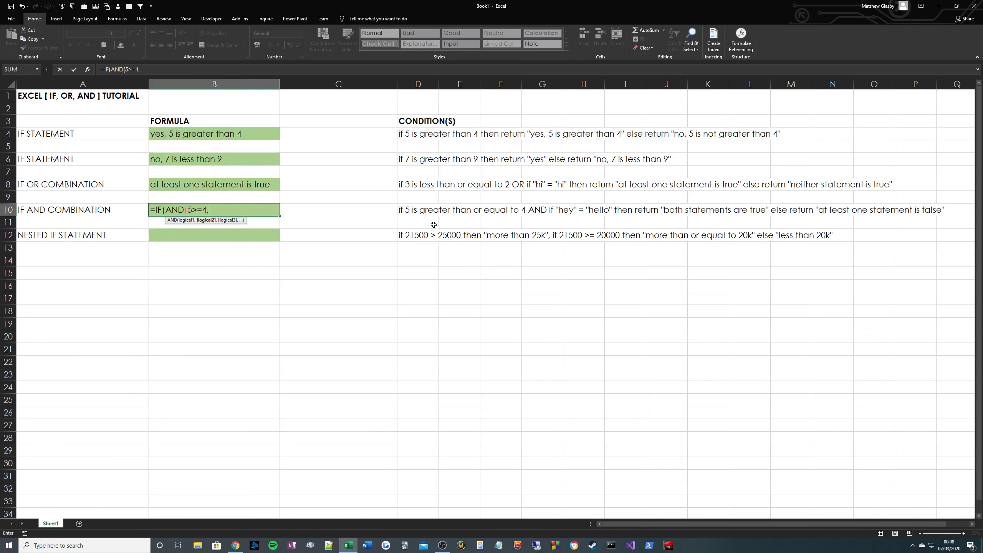
pyautogui.write('"hey"="hello"),')
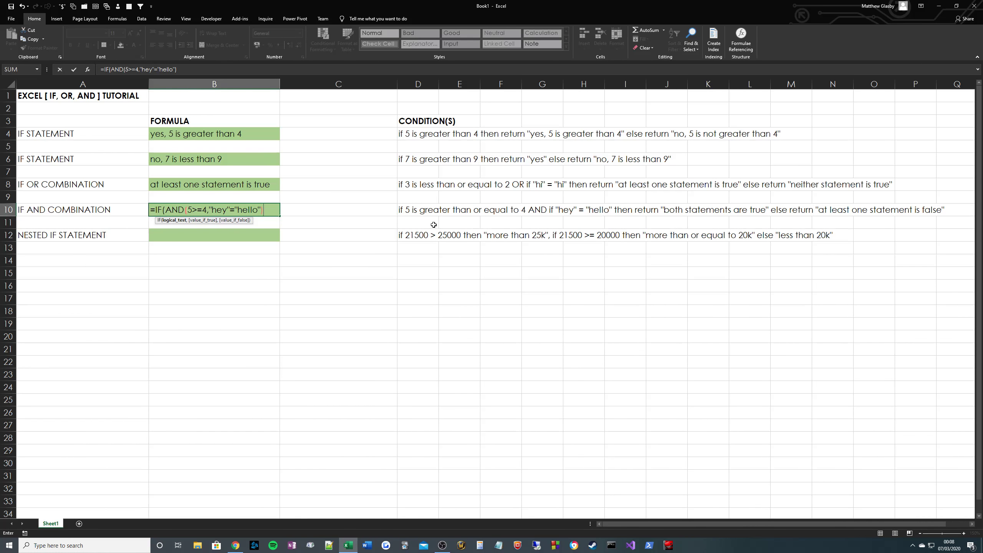
pyautogui.press('BackSpace')
# Complete the B10 formula with "both statements are true" as the true value and "at least one statement is false" as the false value
pyautogui.write('"both stateme')
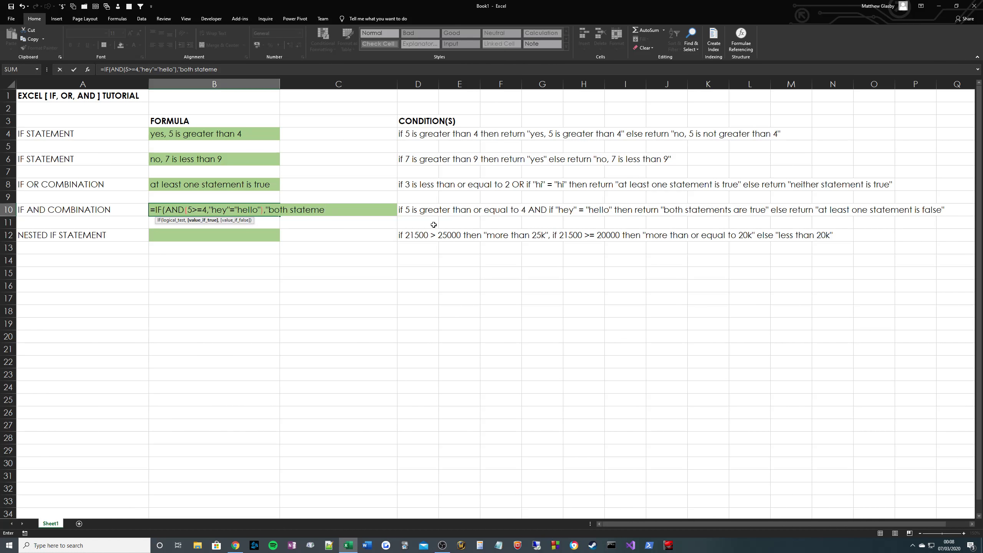
pyautogui.write('nts are true"')
pyautogui.write(',')
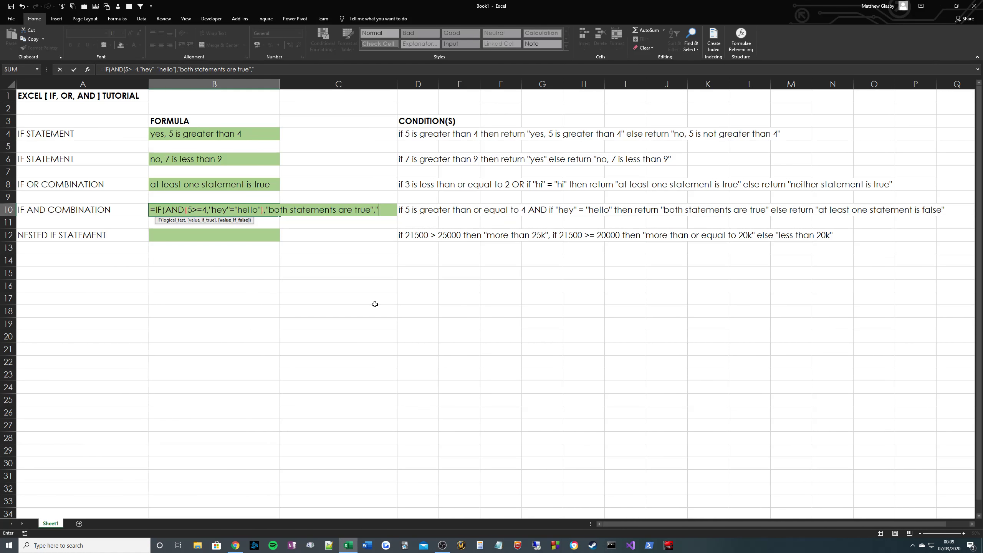
pyautogui.write('"at least one statement is false")')
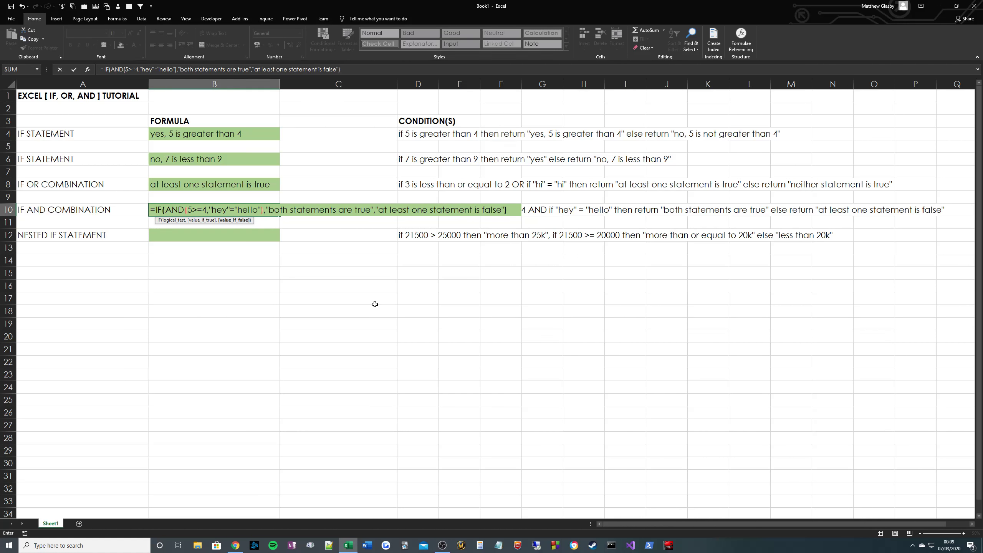
pyautogui.press('Return')
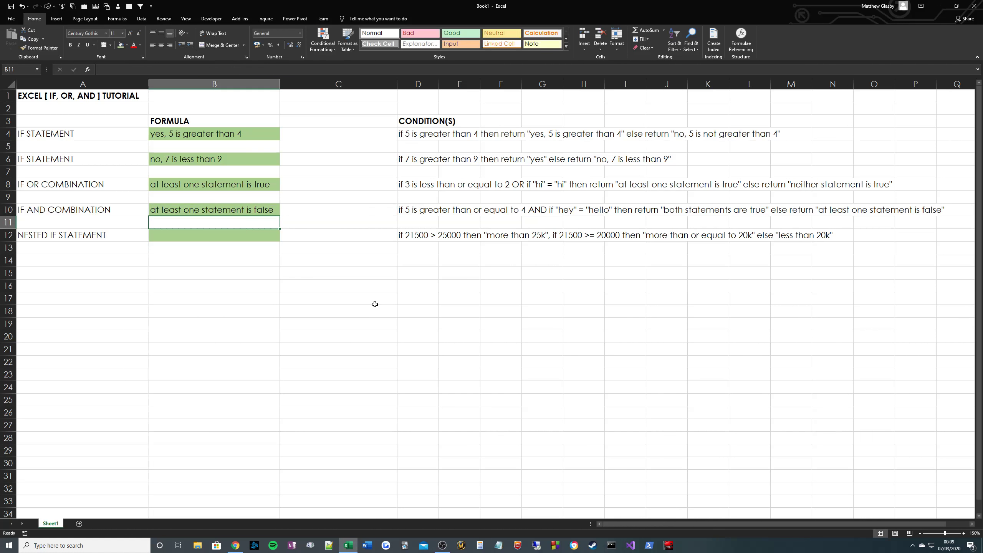
# Review the logical test and the true and false values of the IF AND formula in B10
pyautogui.press('Up')
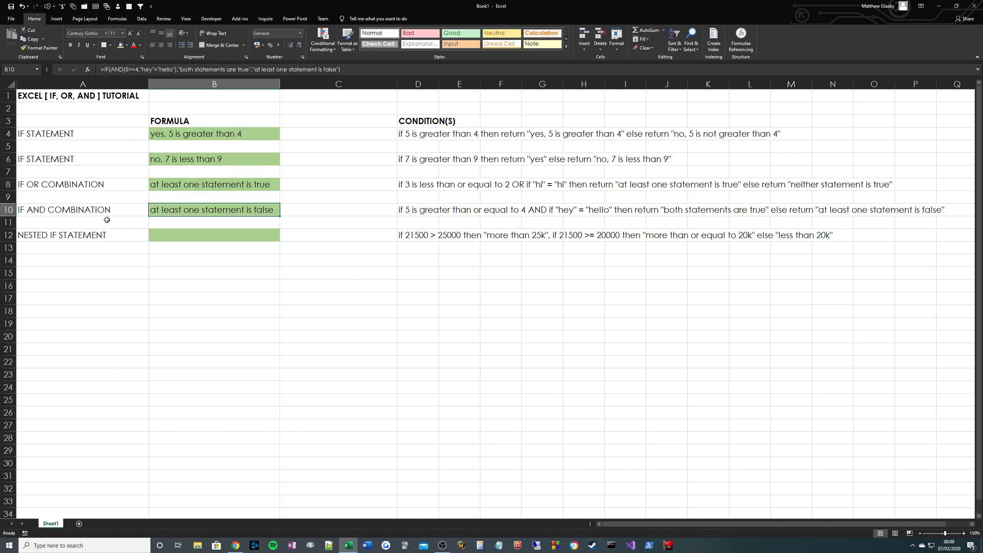
pyautogui.click(133, 70)
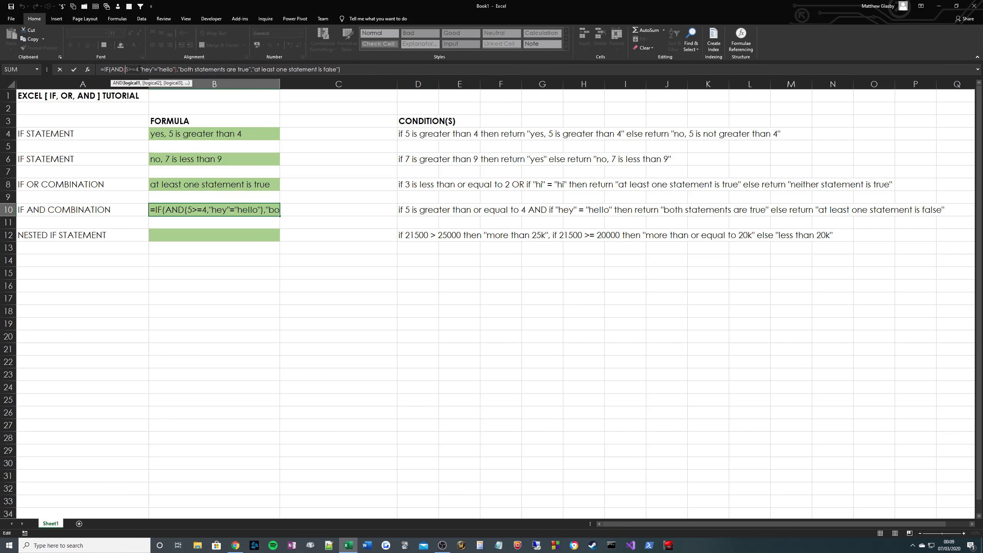
pyautogui.click(163, 69)
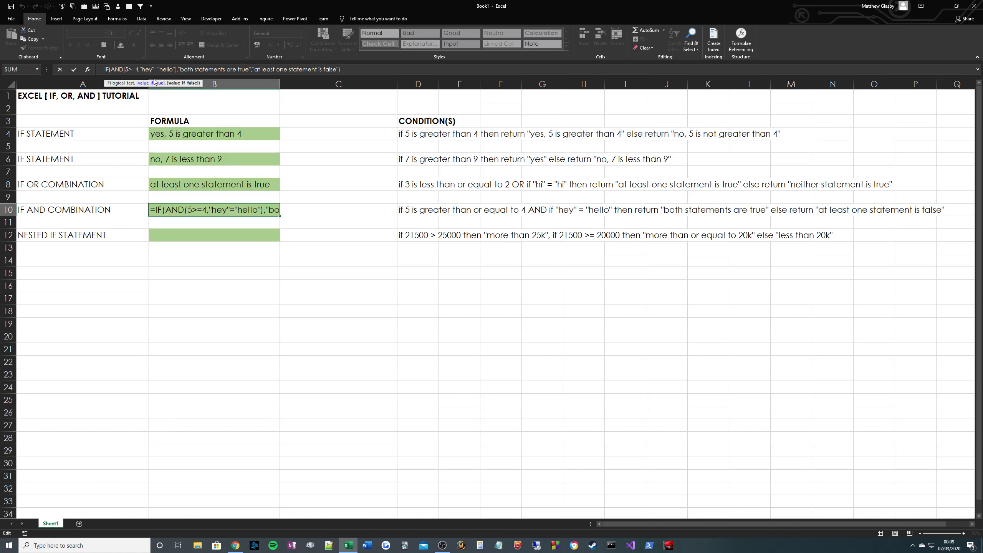
pyautogui.click(266, 70)
pyautogui.press('Return')
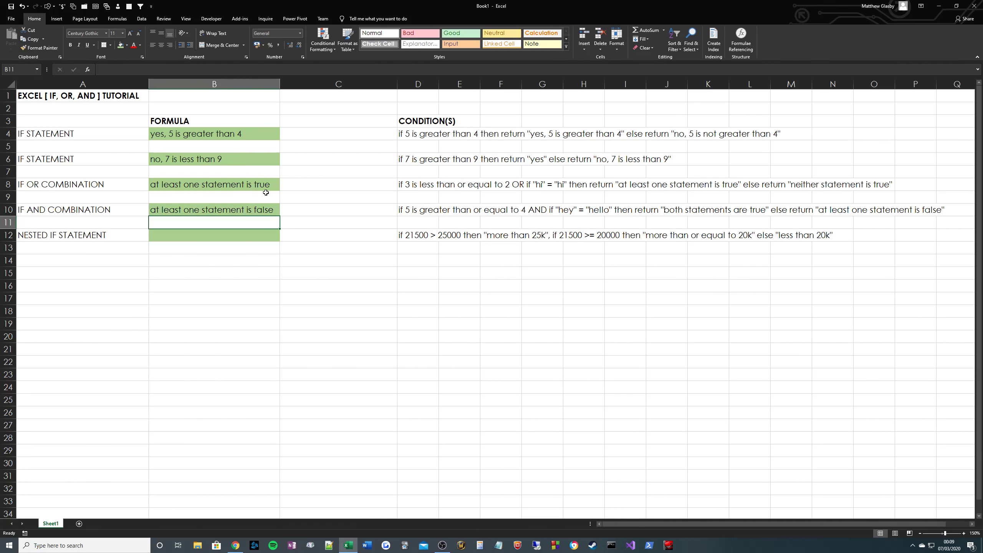
# Begin the nested IF formula in B12 with the logical test 21500>25000 and the true value "more than 25k"
pyautogui.press('Down')
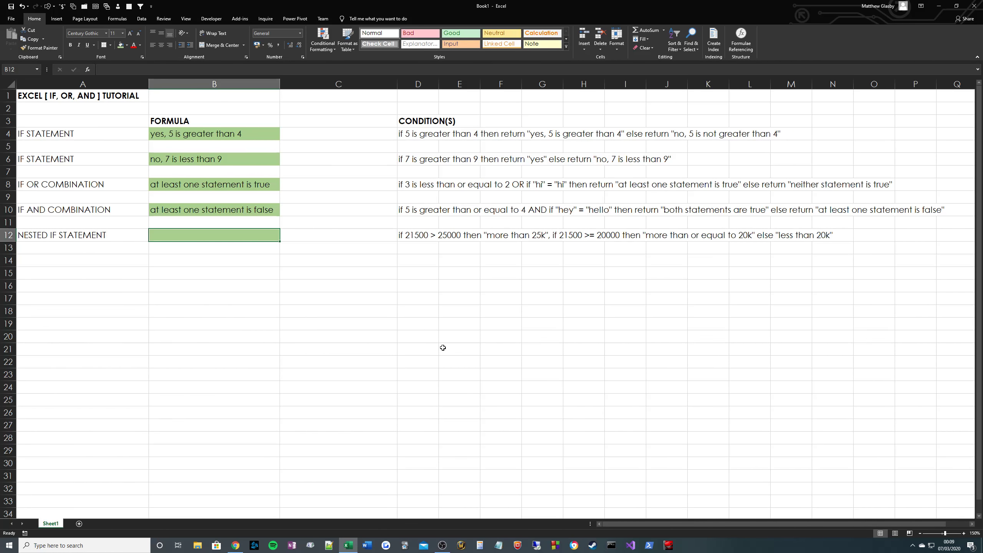
pyautogui.write('=IF(')
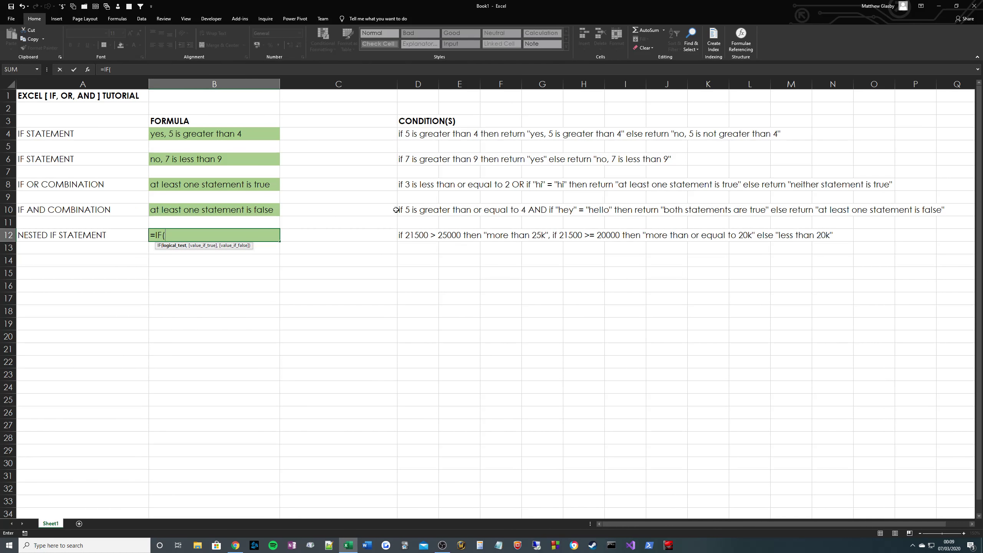
pyautogui.write('21500>25000')
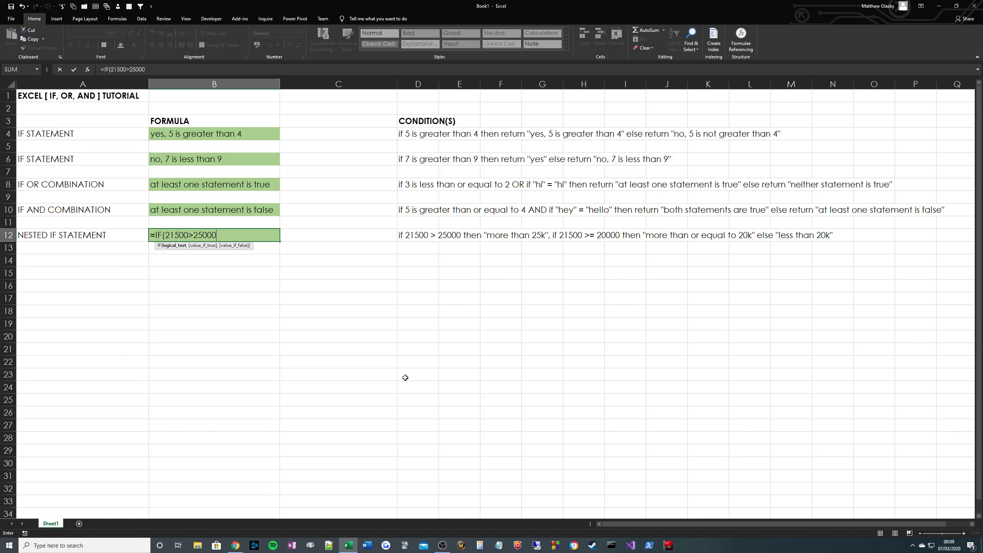
pyautogui.write(',"more than 25k')
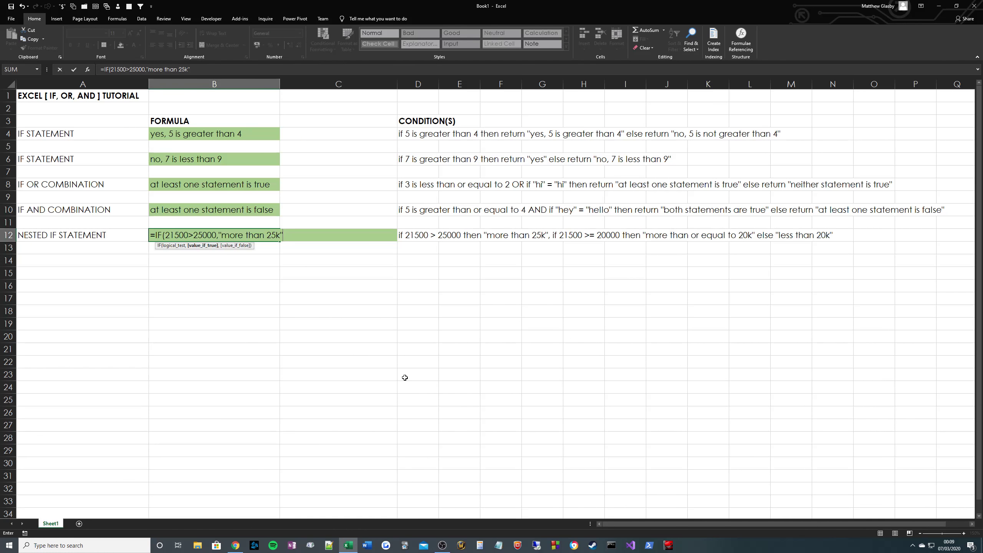
# Nest IF(21500>=20000,"more than or equal to 20k", "less than 20k") as the false value of the B12 formula and close both functions
pyautogui.write('",IF(')
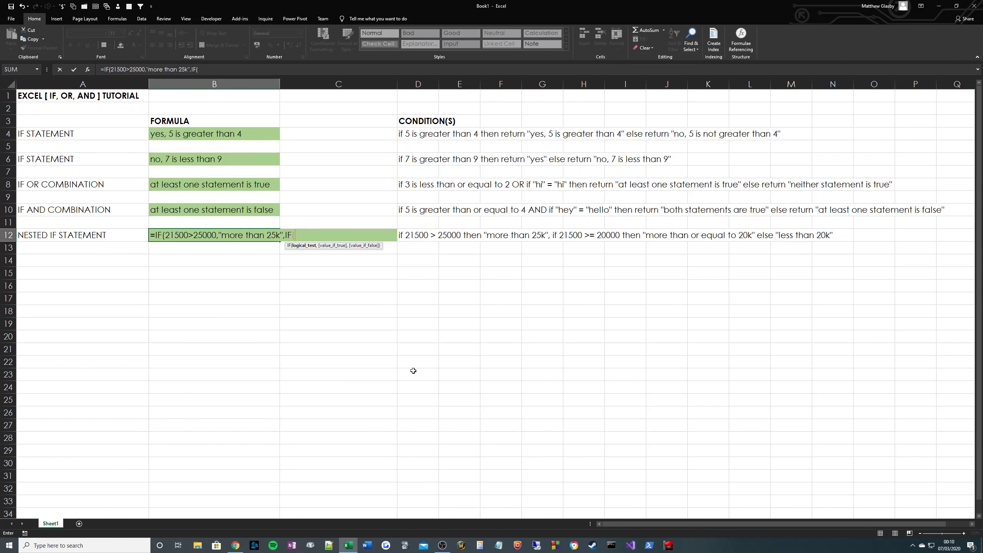
pyautogui.write('21500>=')
pyautogui.write('20000')
pyautogui.write(',"')
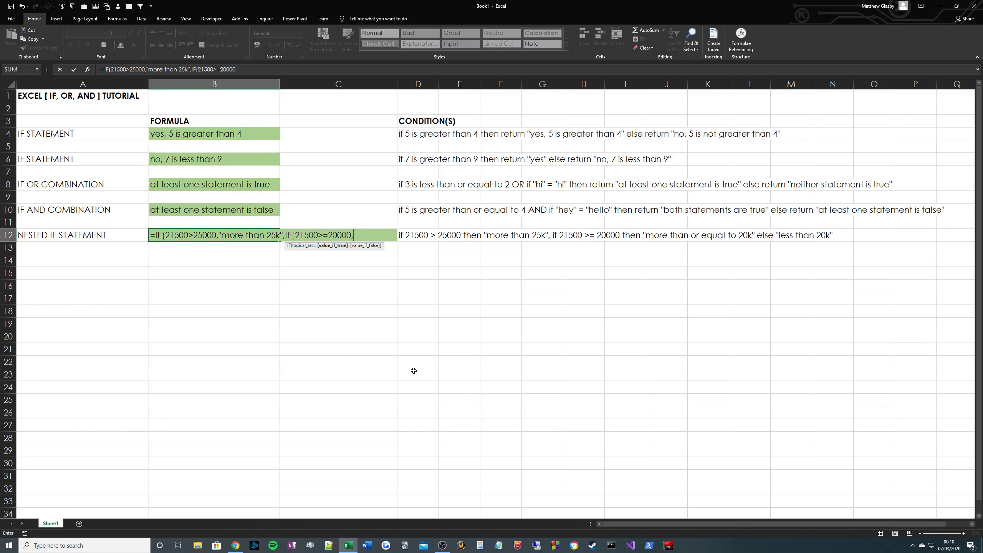
pyautogui.write('more than o')
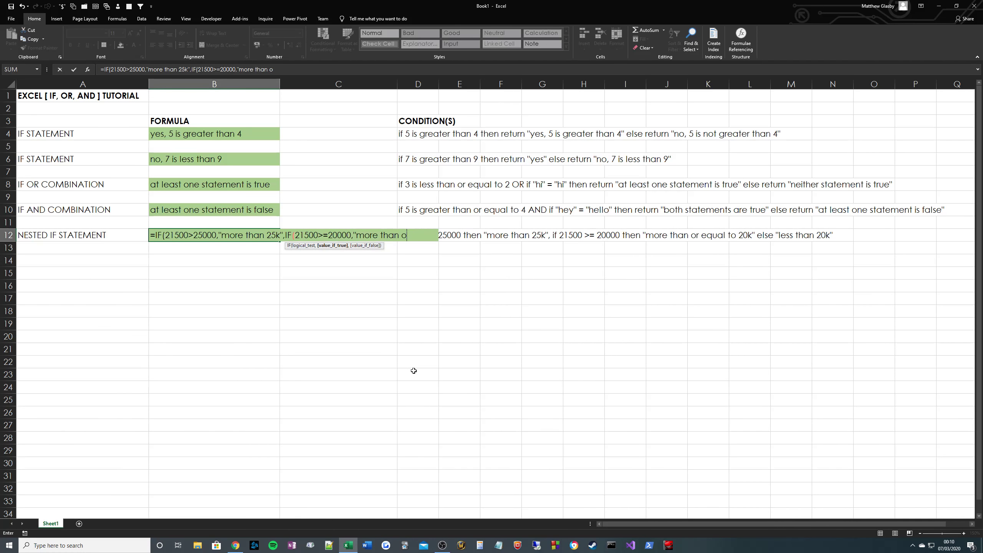
pyautogui.write('r equal to 20k')
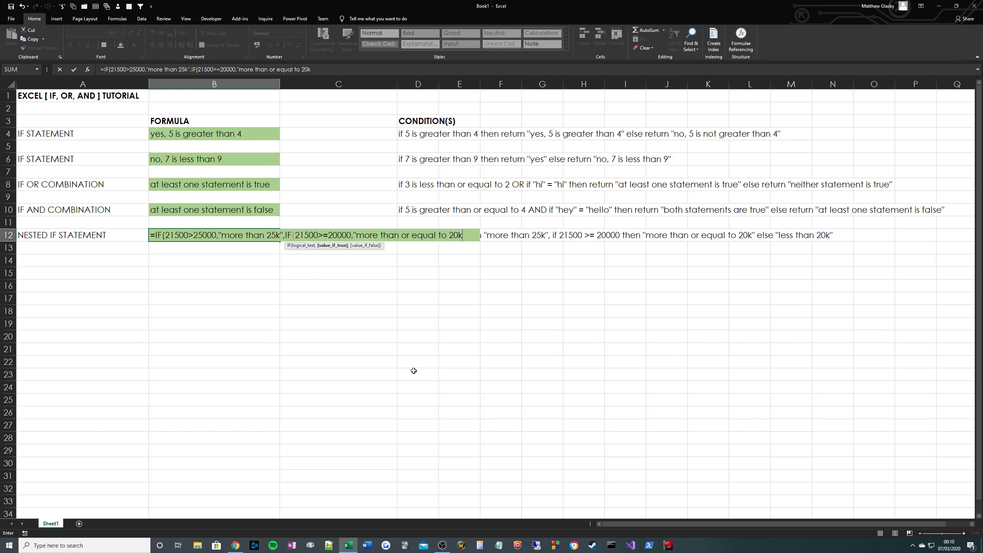
pyautogui.write('", "less than 20k')
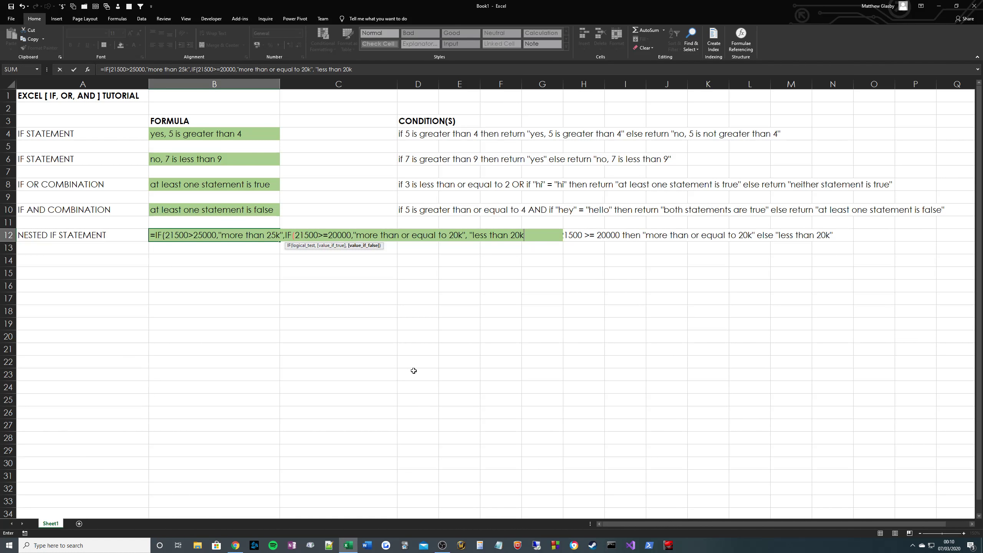
pyautogui.write('")')
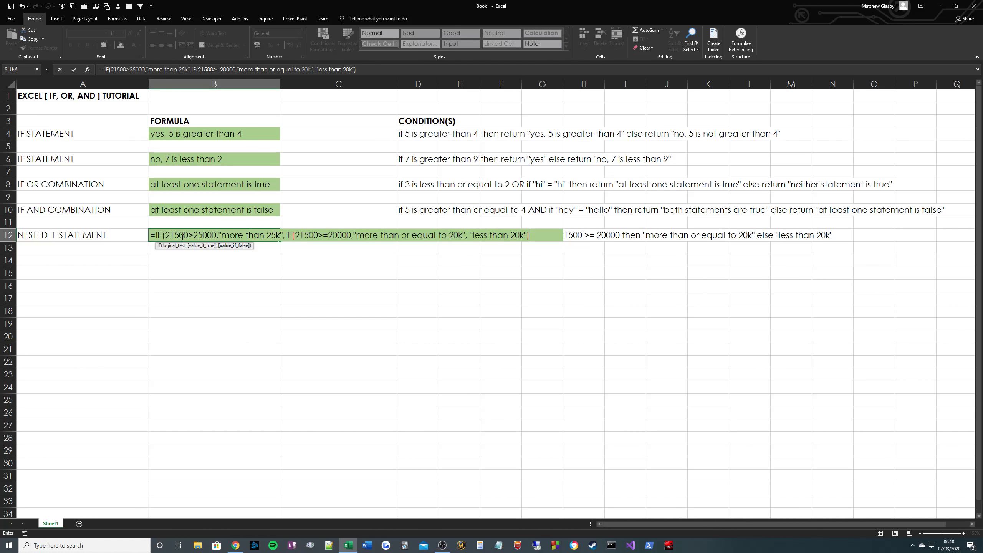
pyautogui.write(')')
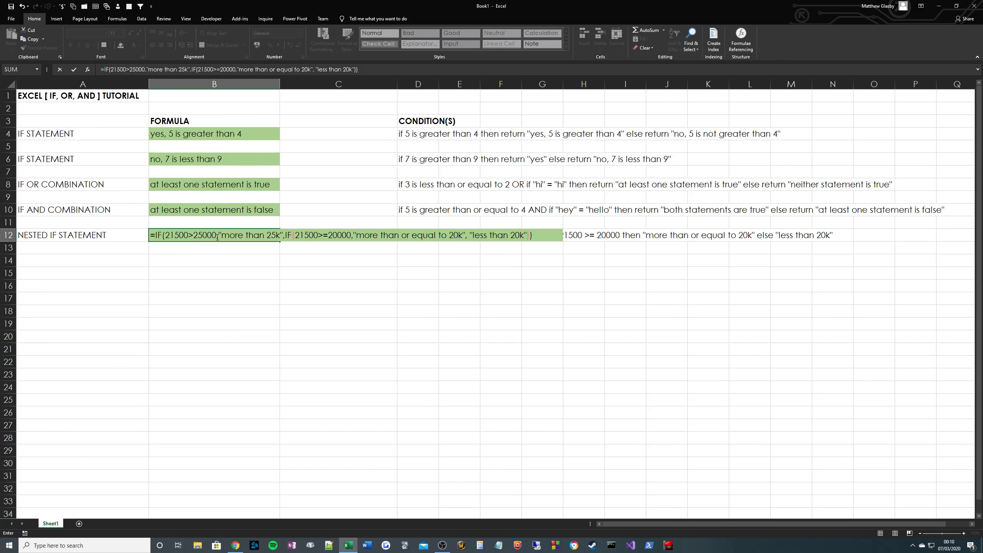
# Review the outer and inner IF arguments of the formula being edited in B12, and commit it
pyautogui.click(253, 236)
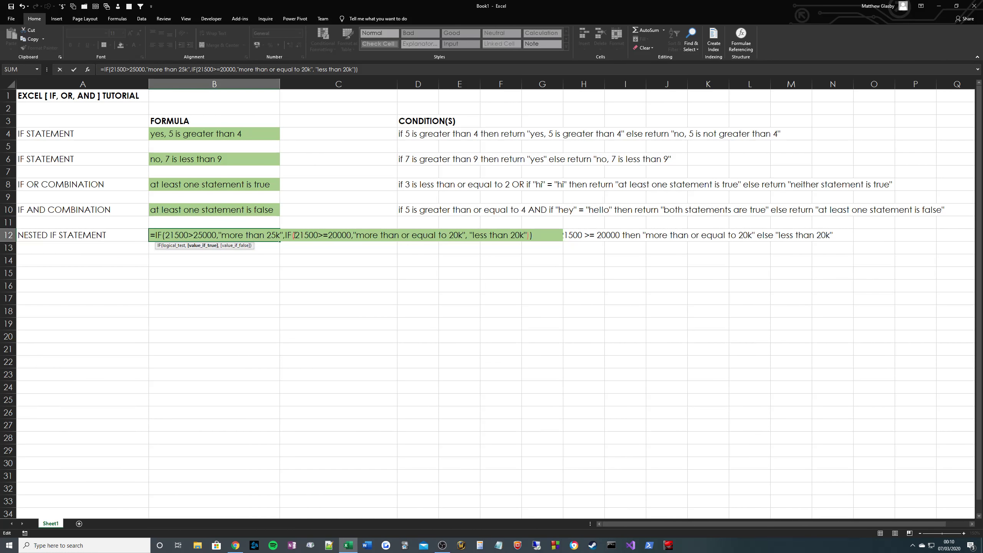
pyautogui.click(288, 235)
pyautogui.click(343, 232)
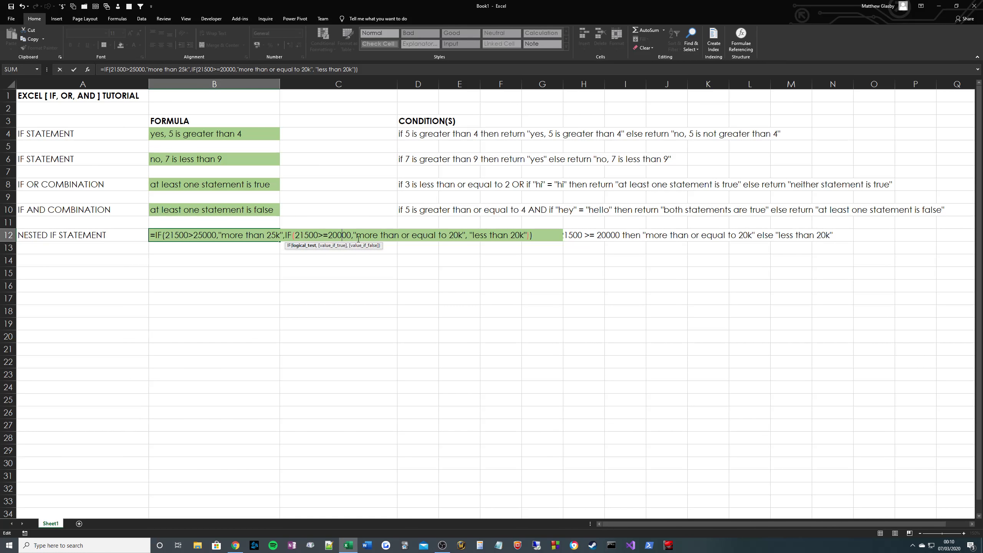
pyautogui.click(402, 237)
pyautogui.moveTo(356, 235); pyautogui.dragTo(468, 235)
pyautogui.click(290, 234)
pyautogui.moveTo(357, 236); pyautogui.dragTo(473, 240)
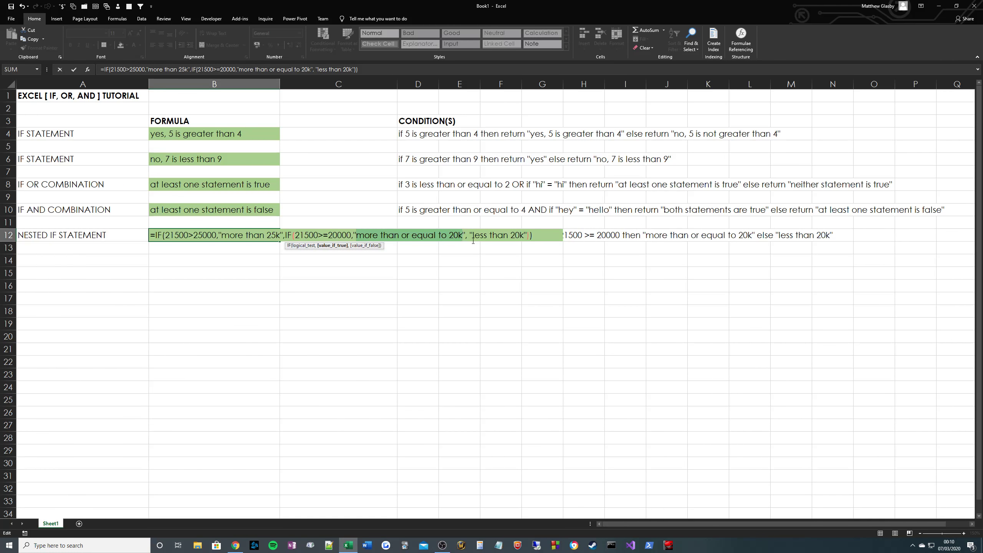
pyautogui.press('Return')
# Change the inner IF test of the B12 formula to 19500>=20000 and reselect the cell to check it
pyautogui.click(224, 235)
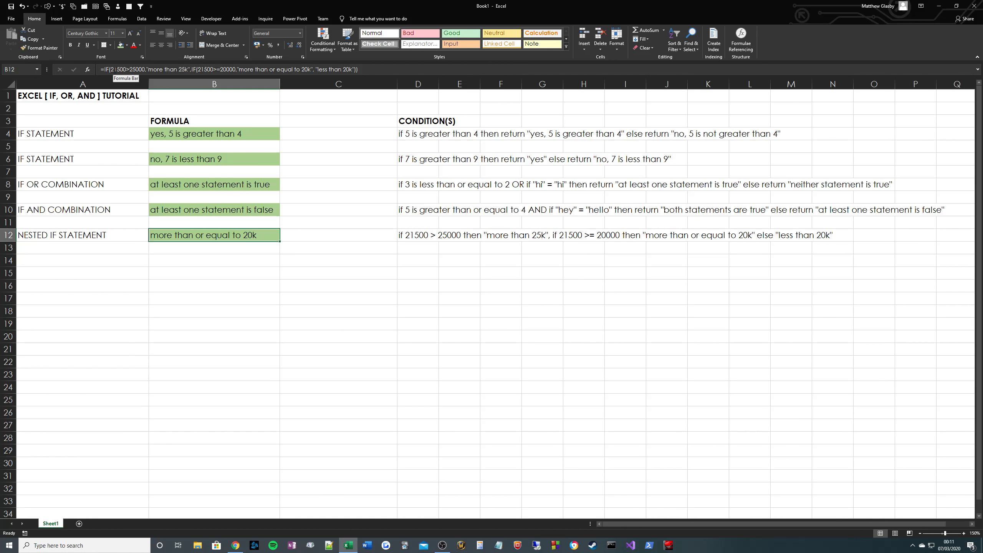
pyautogui.click(200, 70)
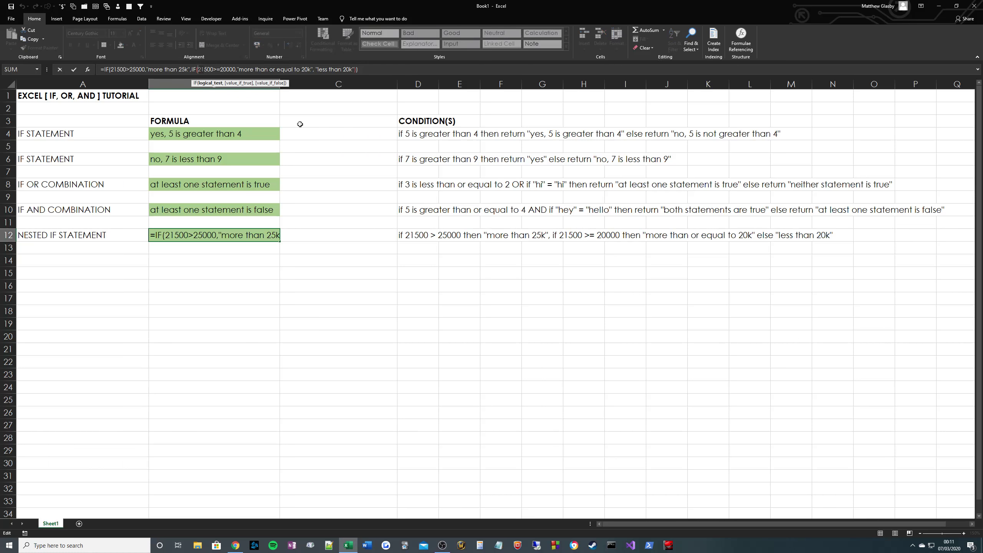
pyautogui.press('Delete')
pyautogui.press('Delete')
pyautogui.write('19')
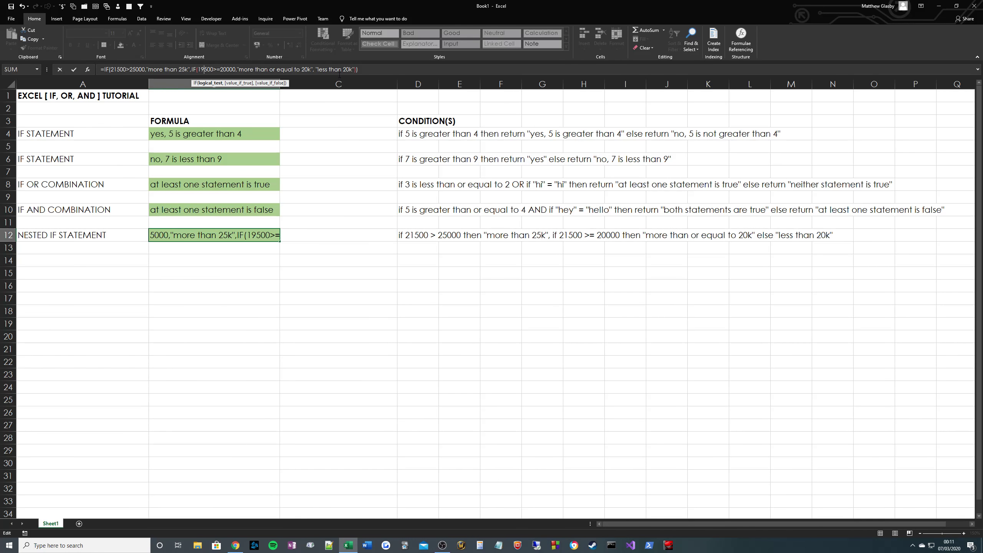
pyautogui.press('Return')
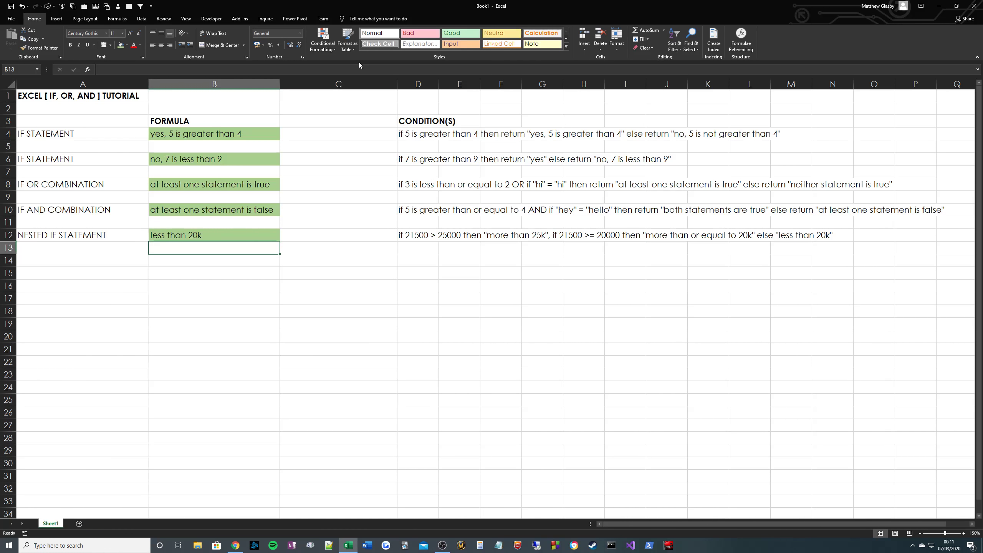
pyautogui.press('Up')
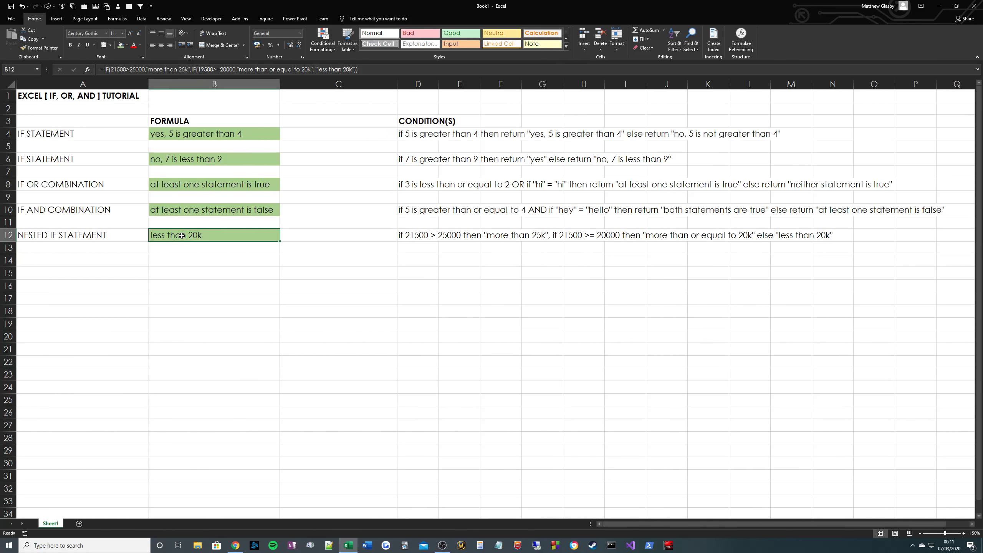